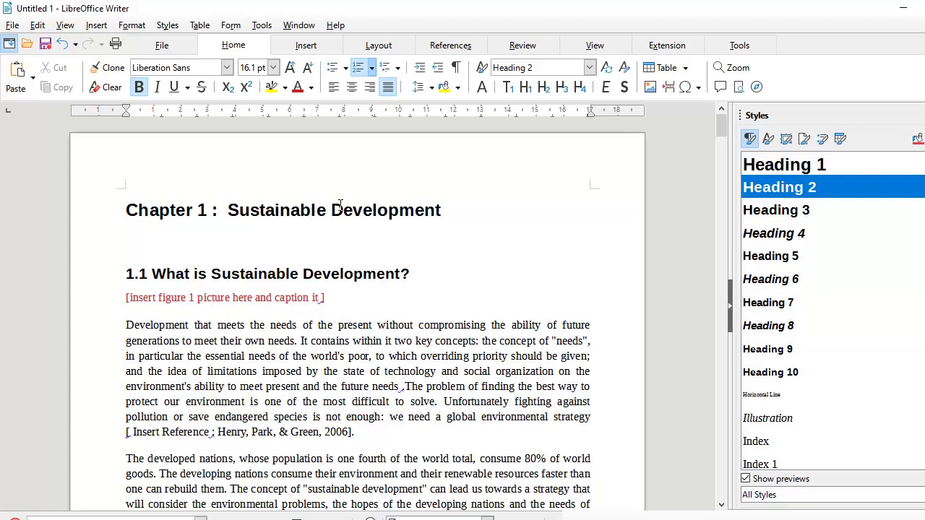
Modify the Heading 1 paragraph style to add a border line along the bottom only, and apply it.
click(362, 209)
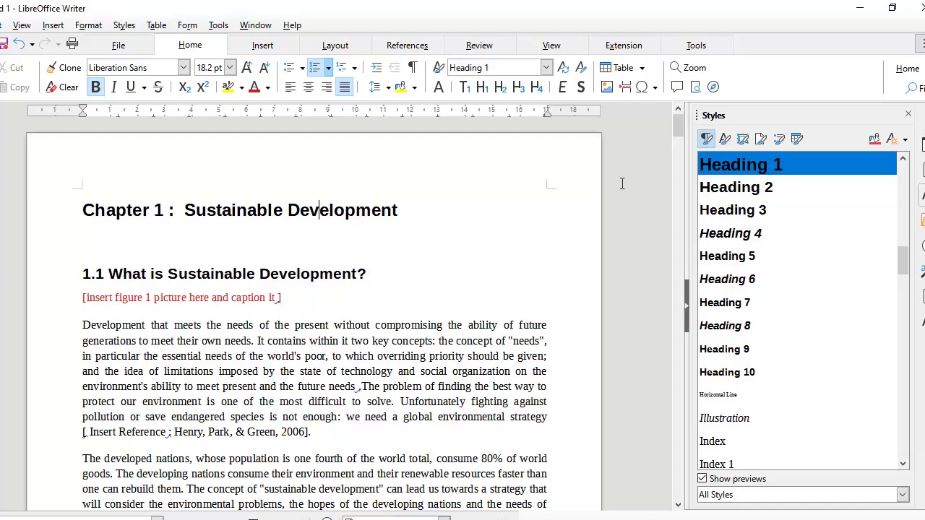
right_click(807, 167)
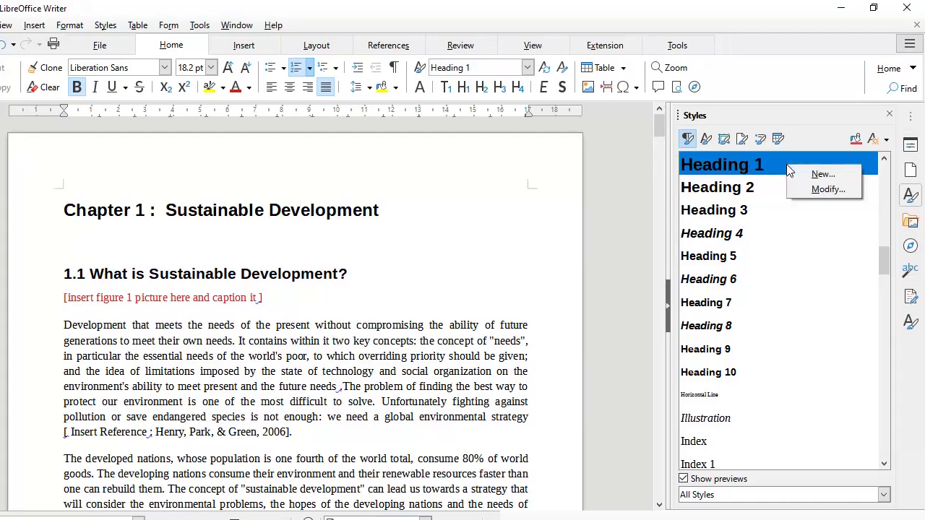
click(825, 190)
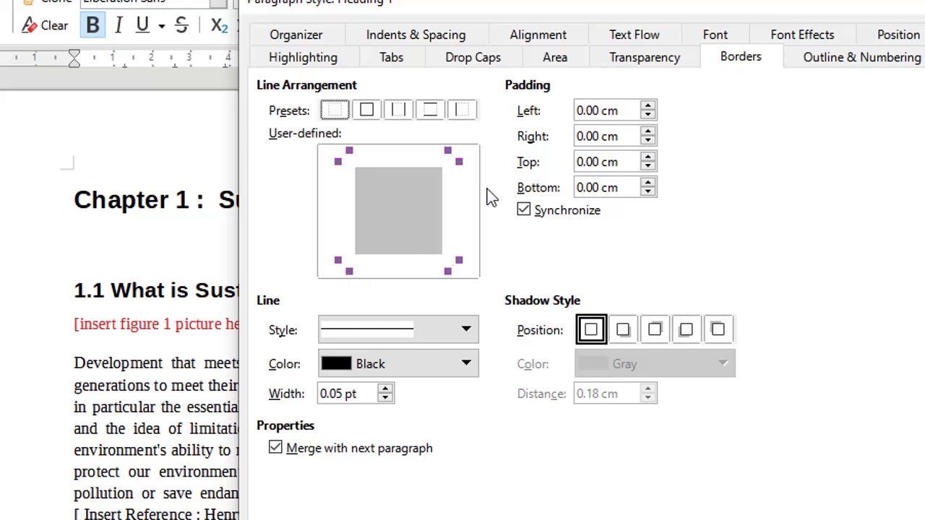
click(407, 261)
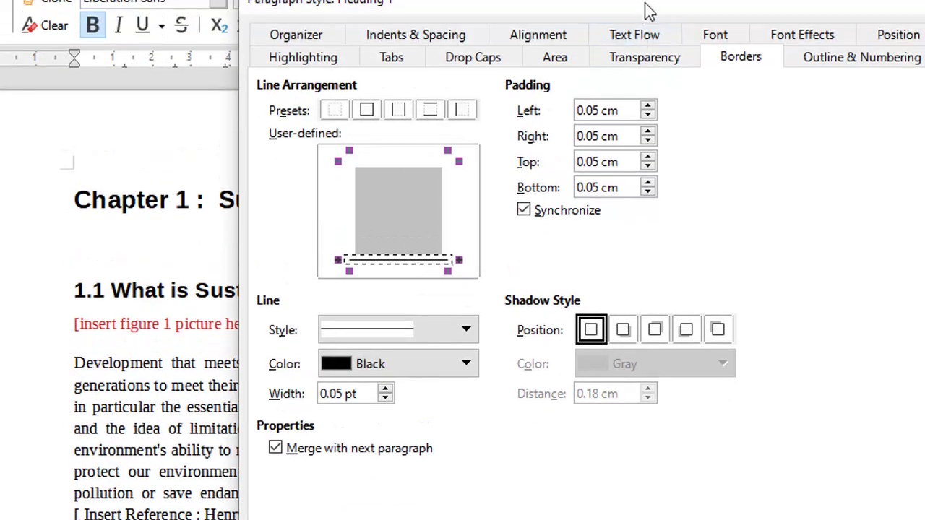
drag(648, 11, 862, 0)
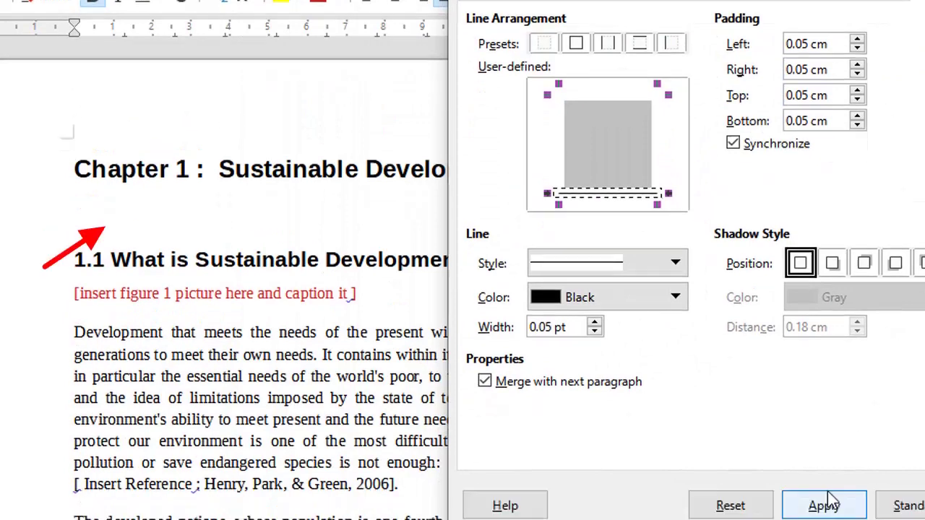
click(829, 502)
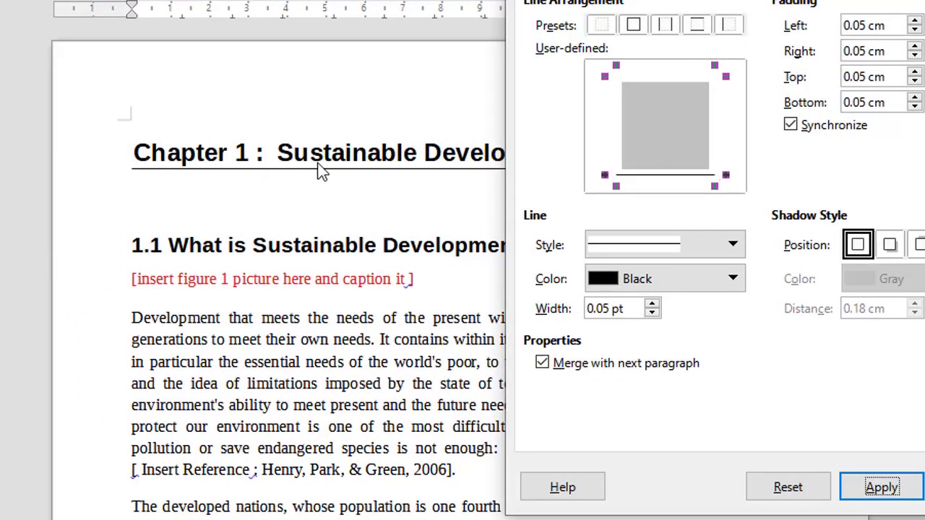
Set the Heading 1 bottom border's colour to Dark Gray 1, keeping the solid line style.
click(735, 278)
click(668, 331)
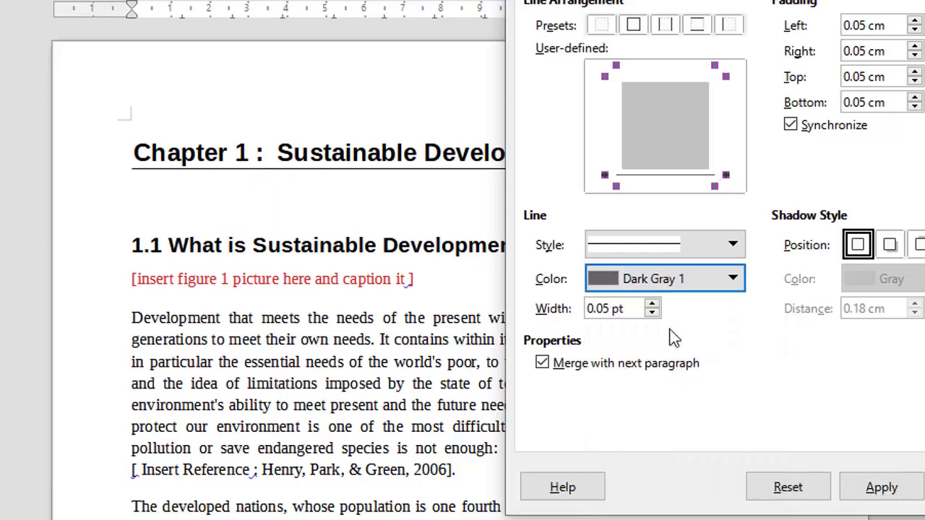
click(731, 245)
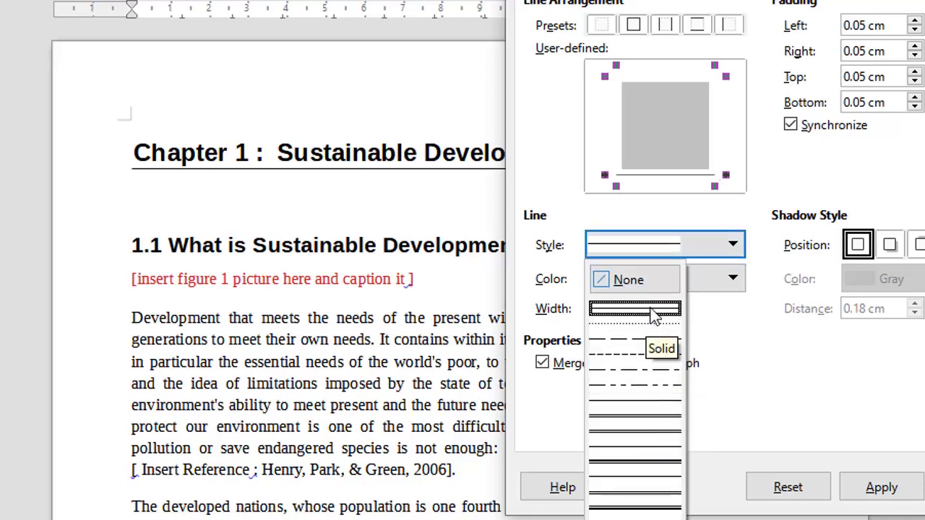
click(798, 366)
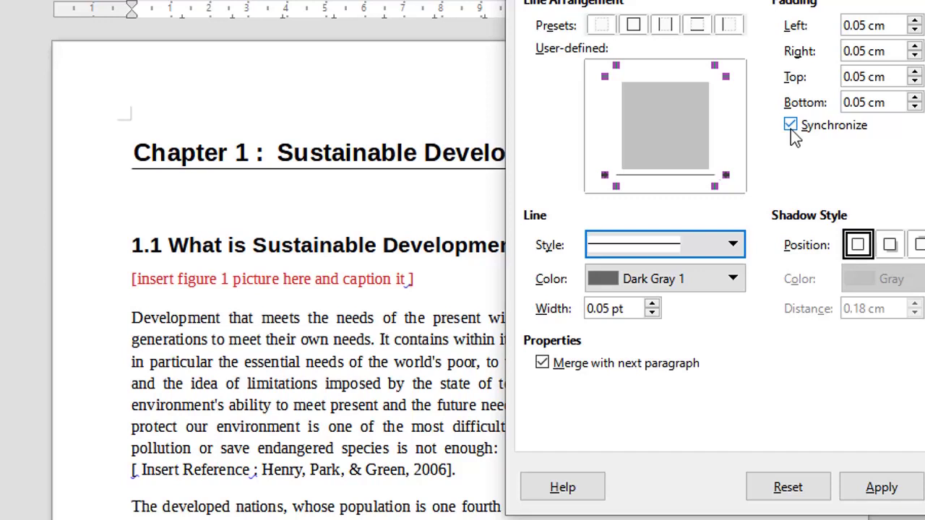
Unsynchronize the Heading 1 border padding, set the bottom to 0.20 cm and the other sides to 0.00 cm, and apply the style.
click(915, 100)
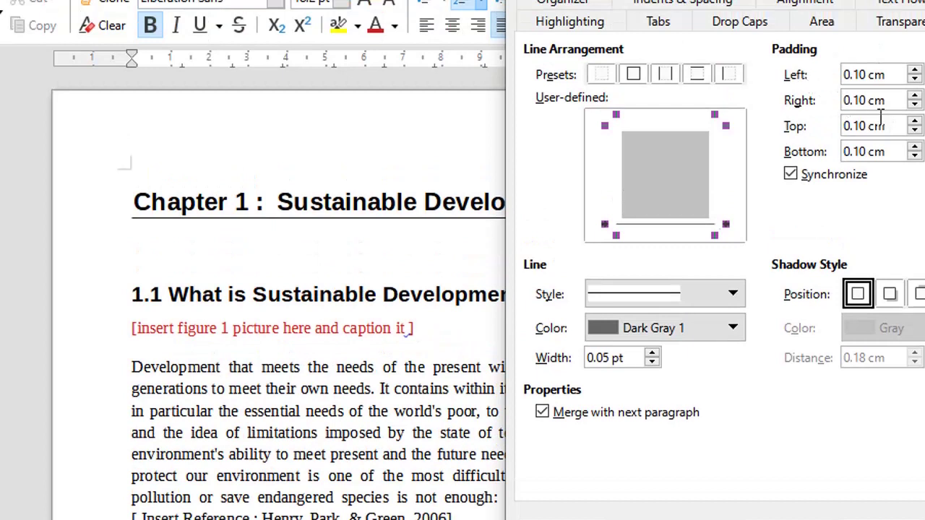
click(915, 156)
click(790, 174)
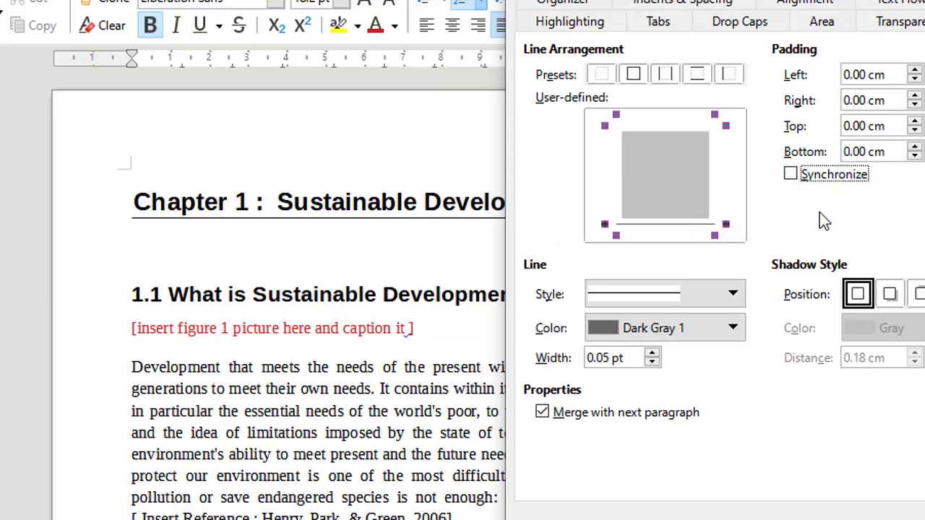
click(915, 147)
click(915, 147)
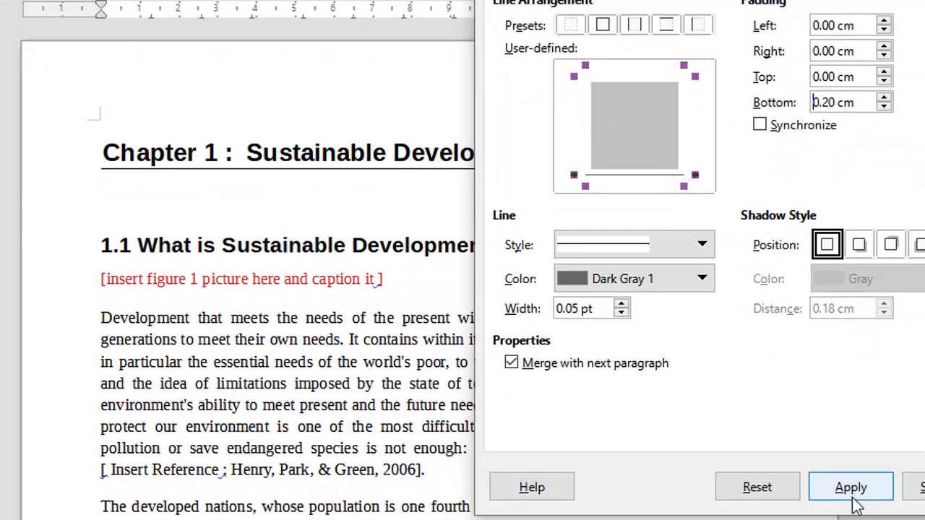
click(848, 495)
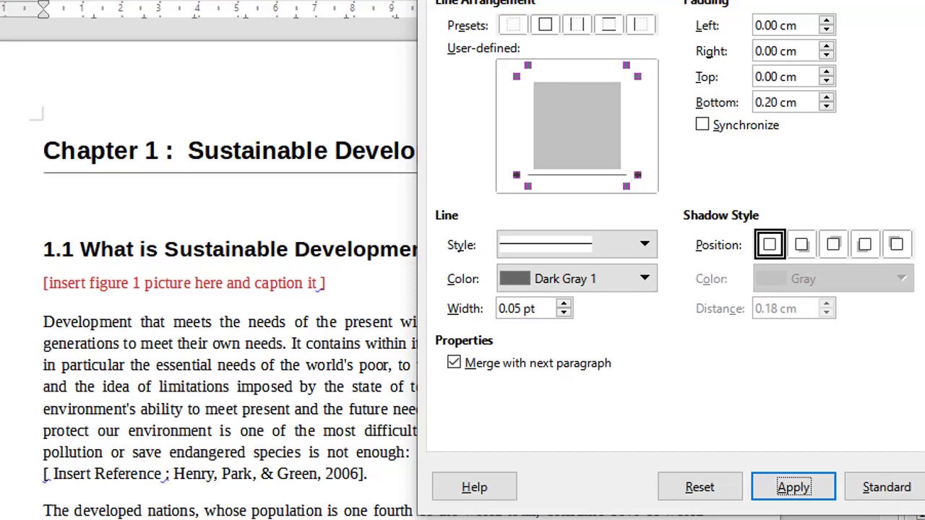
key(Return)
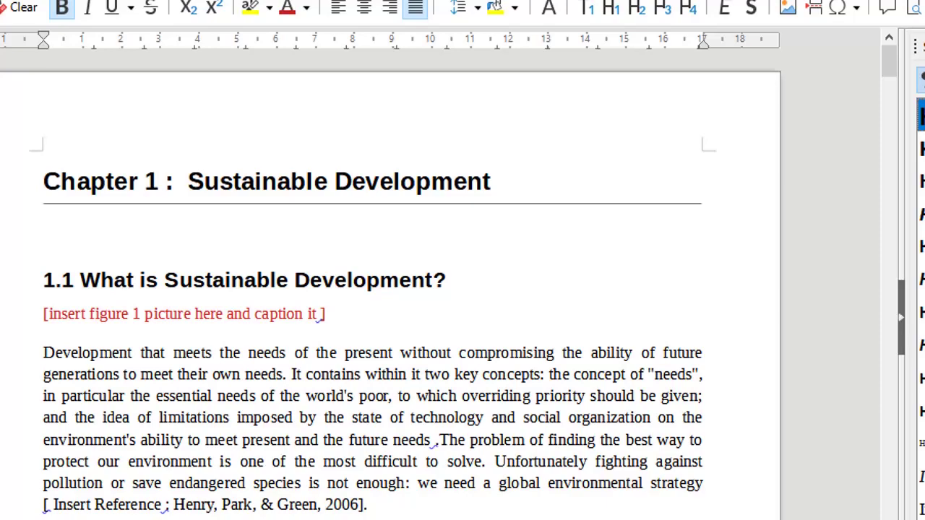
Examine the chapter headings throughout the document for the bottom border line.
scroll(663, 233, down, 5)
scroll(663, 233, up, 4)
scroll(663, 233, down, 15)
scroll(663, 234, down, 20)
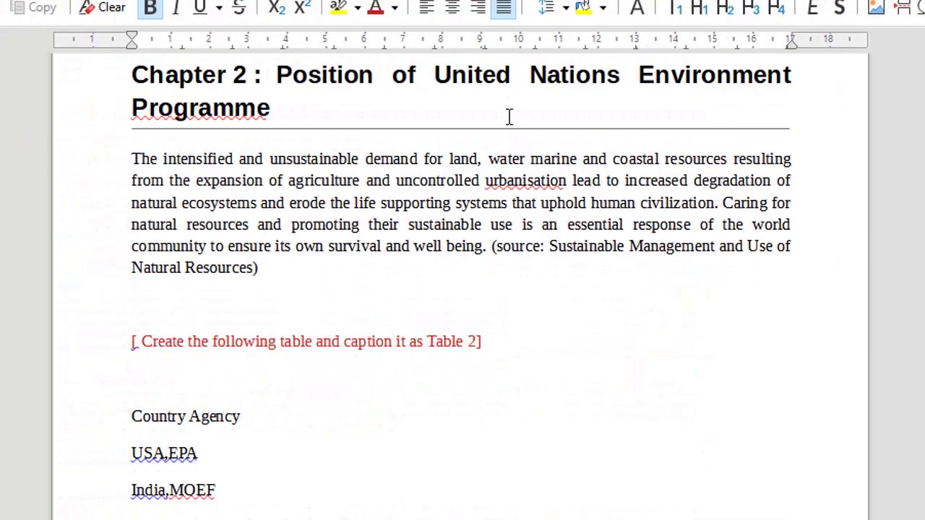
scroll(514, 141, down, 15)
scroll(516, 146, down, 15)
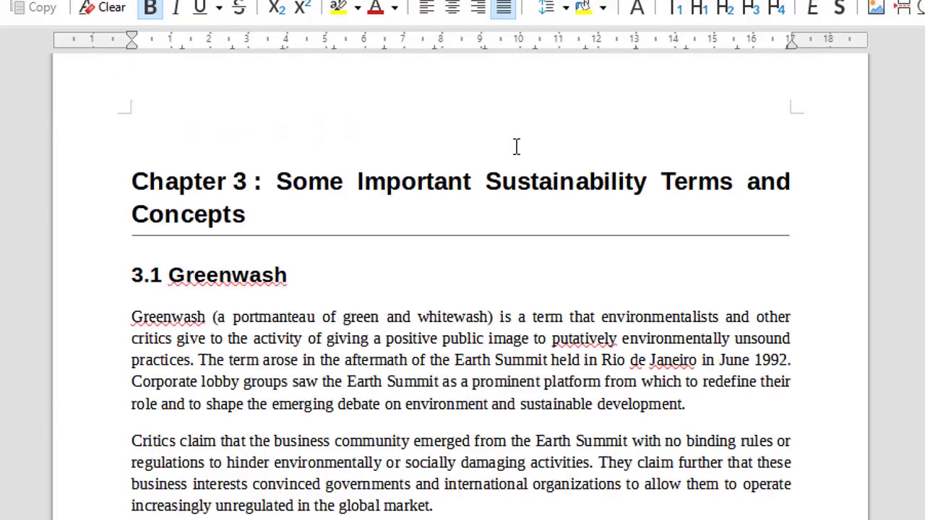
scroll(522, 145, up, 15)
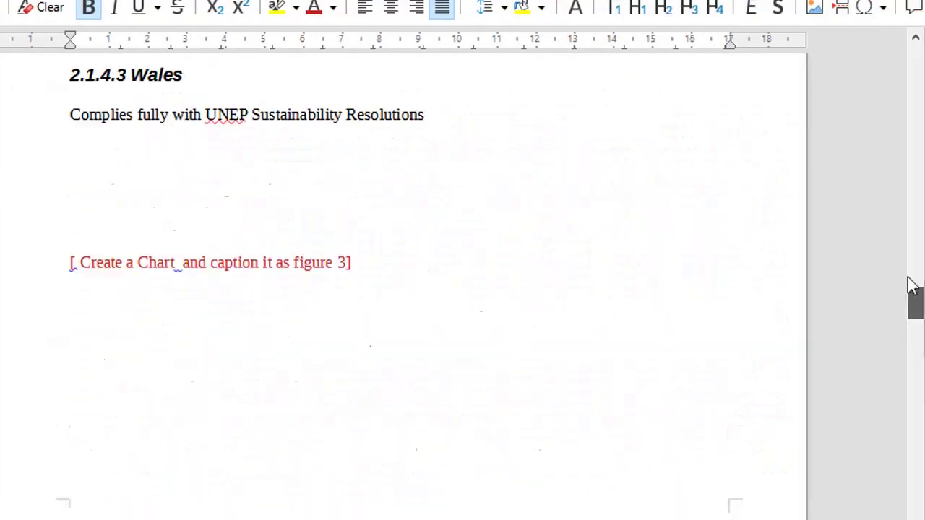
drag(908, 282, 915, 61)
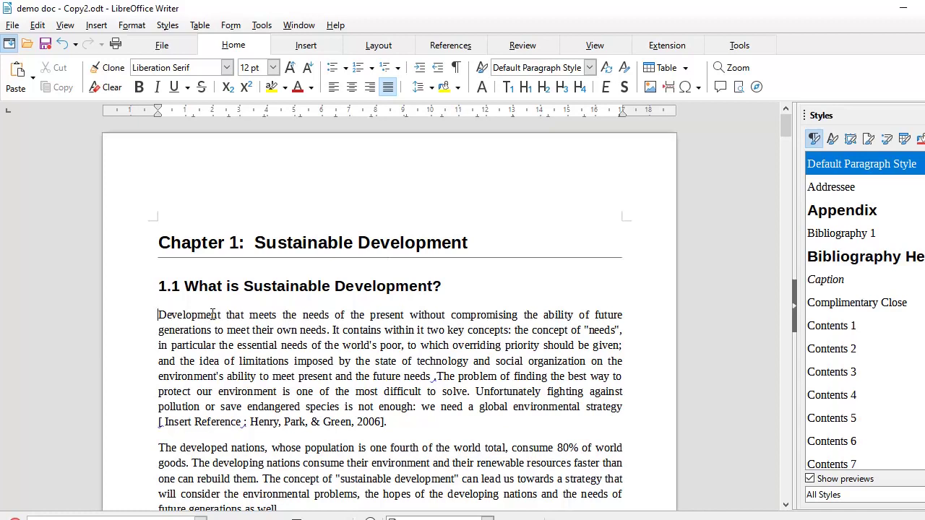
Insert the image figure 1.jpg at the start of the first paragraph under heading 1.1.
click(306, 47)
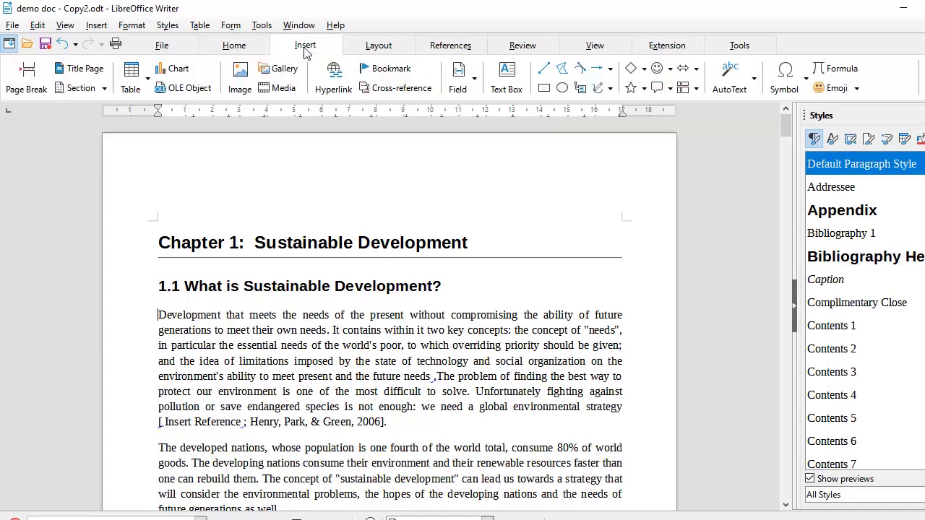
click(242, 75)
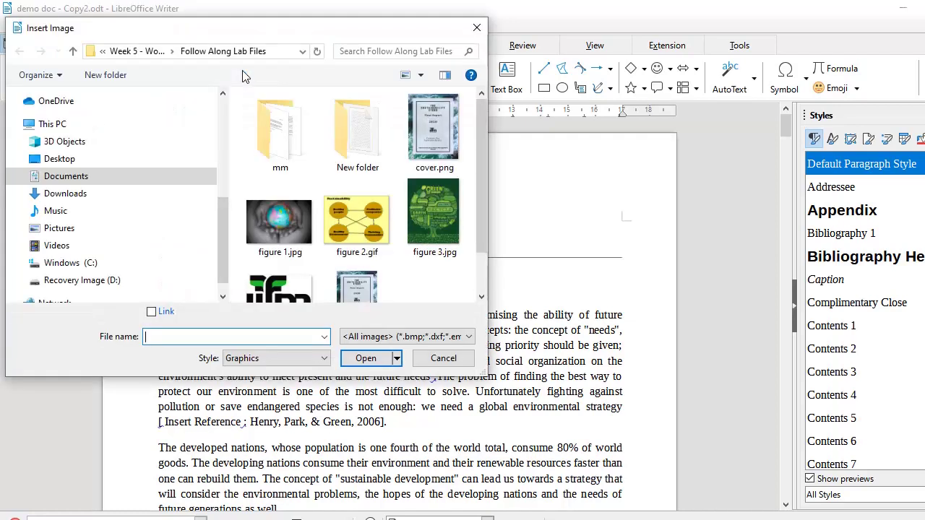
click(289, 236)
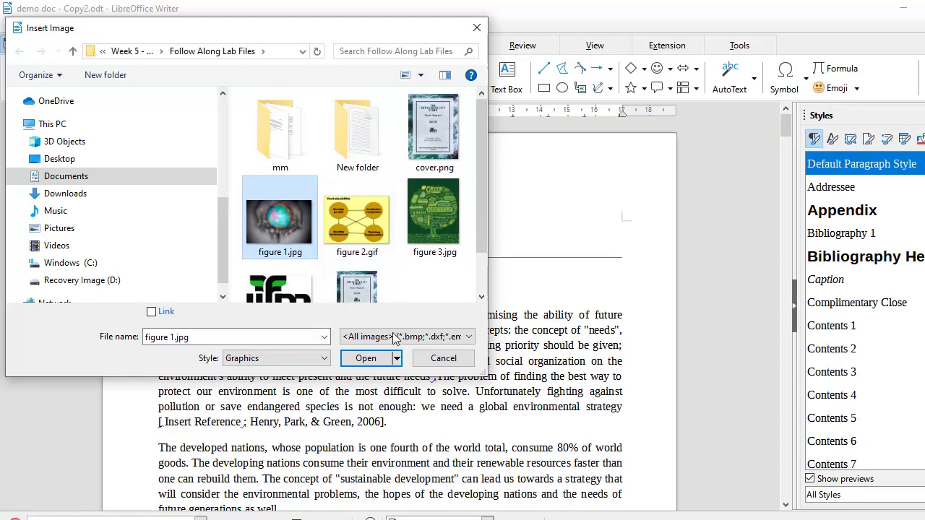
click(373, 359)
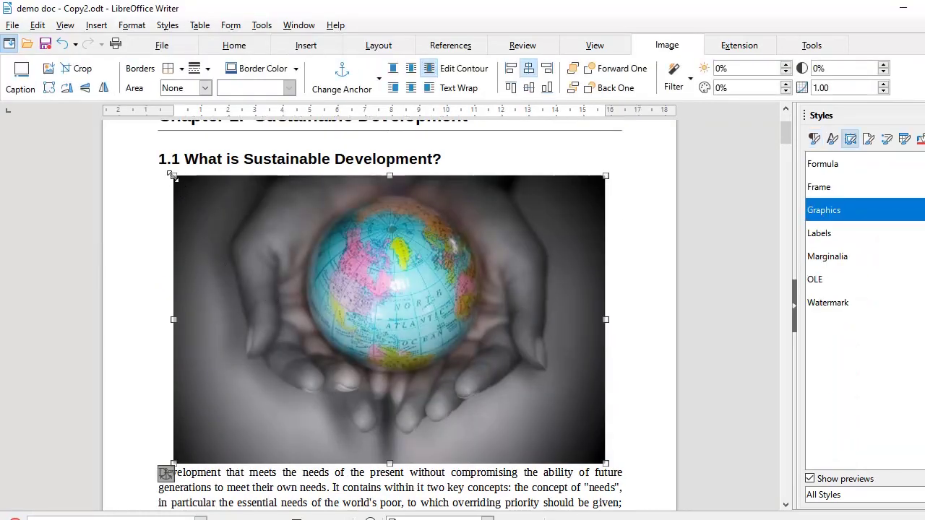
Shrink the globe picture to about 9.33 x 6.23 cm and place it at the right side of the first paragraph.
drag(171, 175, 350, 312)
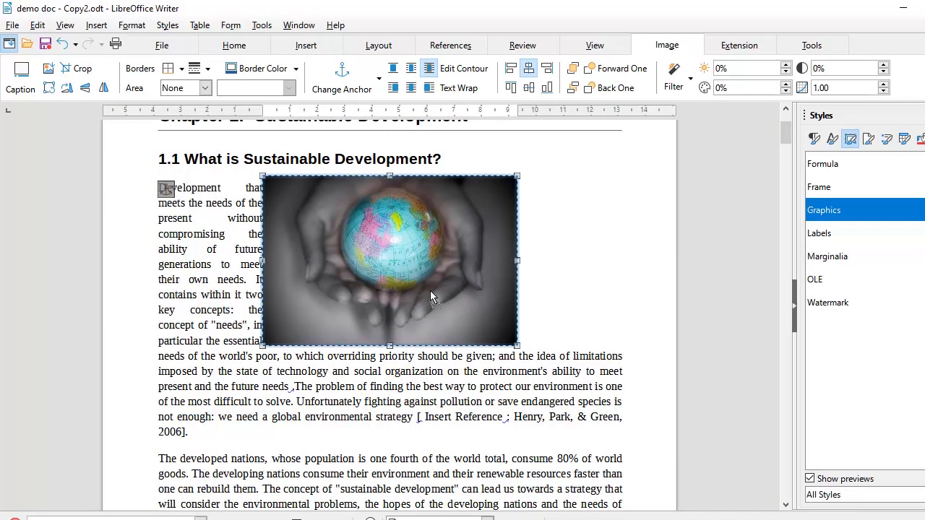
drag(359, 270, 459, 276)
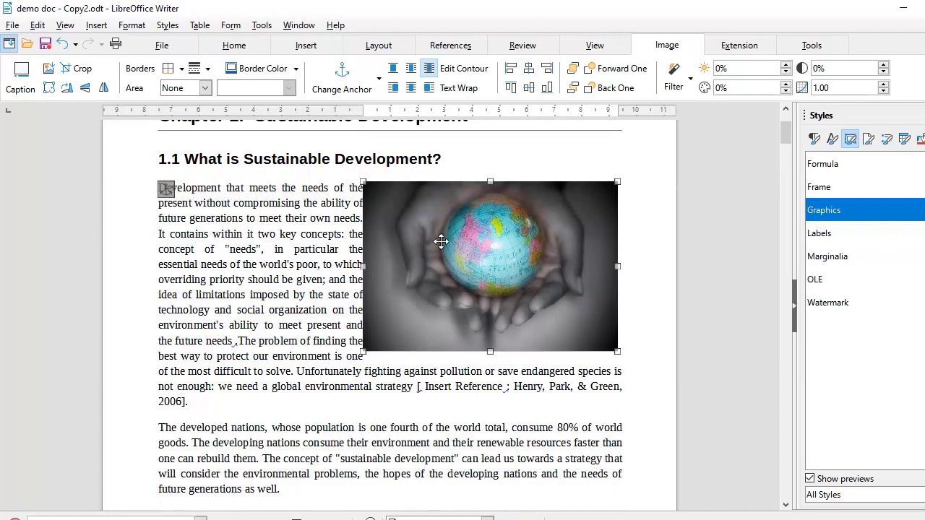
mouse_move(439, 243)
mouse_down()
mouse_move(427, 250)
mouse_move(441, 253)
mouse_up()
drag(389, 209, 385, 206)
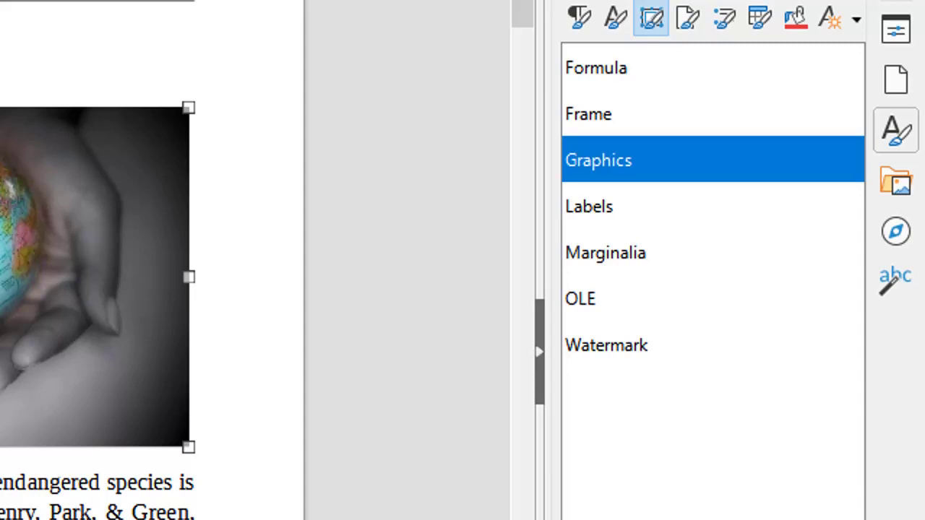
Modify the Graphics frame style's wrap spacing to 0.40 cm on the left and bottom, and apply it.
right_click(639, 155)
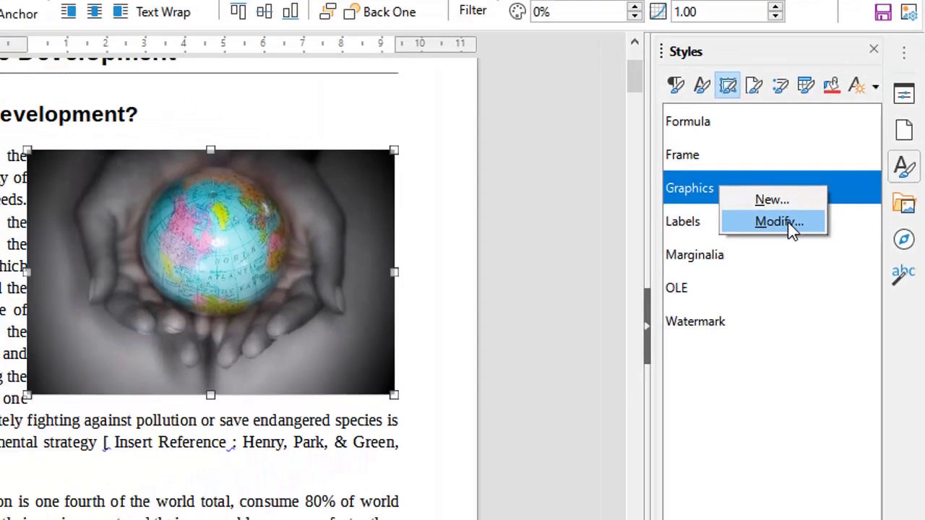
click(737, 208)
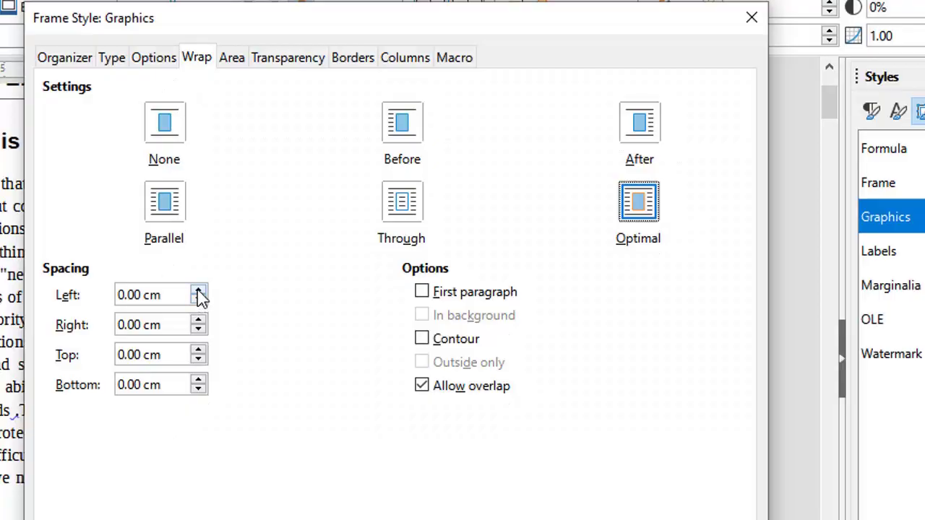
drag(142, 294, 130, 293)
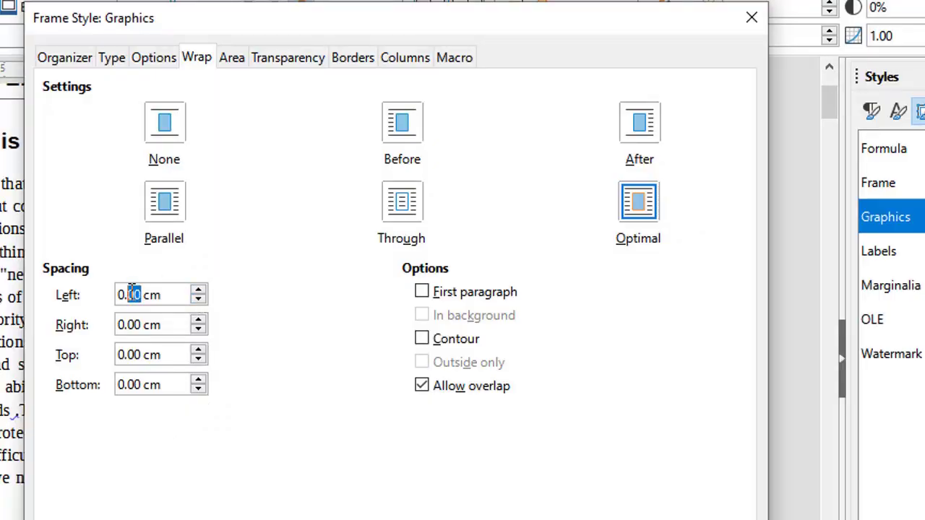
text(40)
key(BackSpace)
key(BackSpace)
text(40)
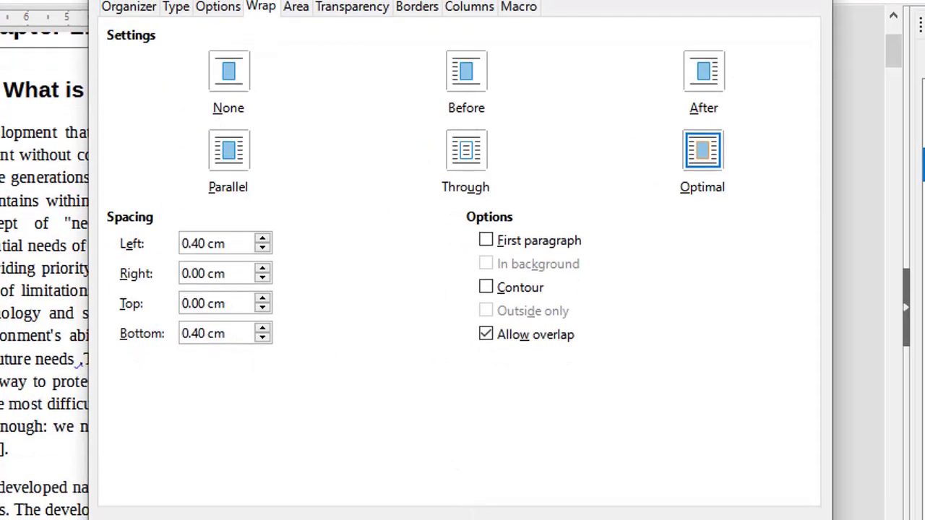
click(225, 303)
drag(496, 29, 773, 29)
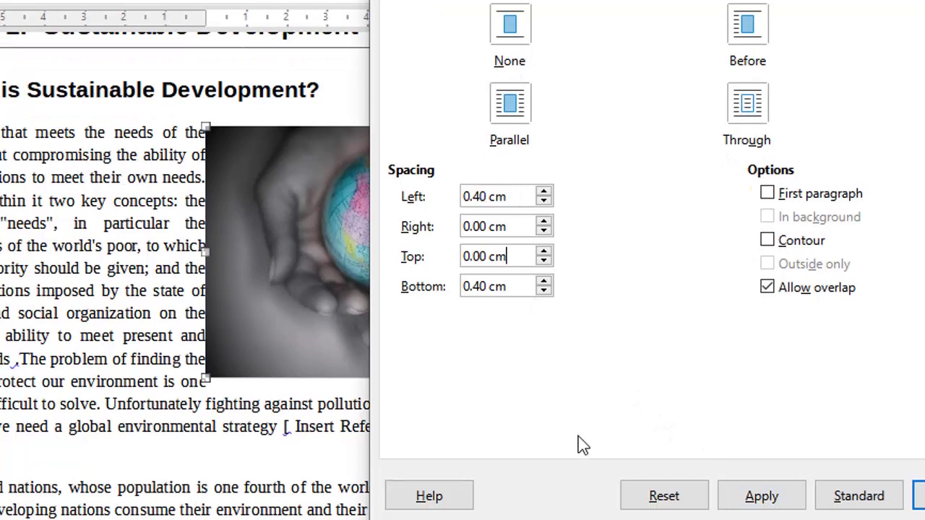
click(759, 499)
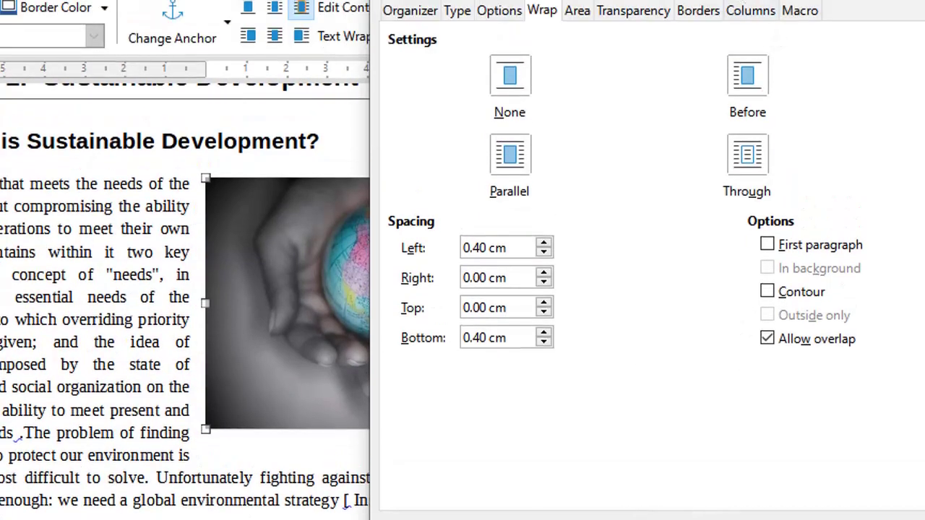
drag(724, 0, 613, 29)
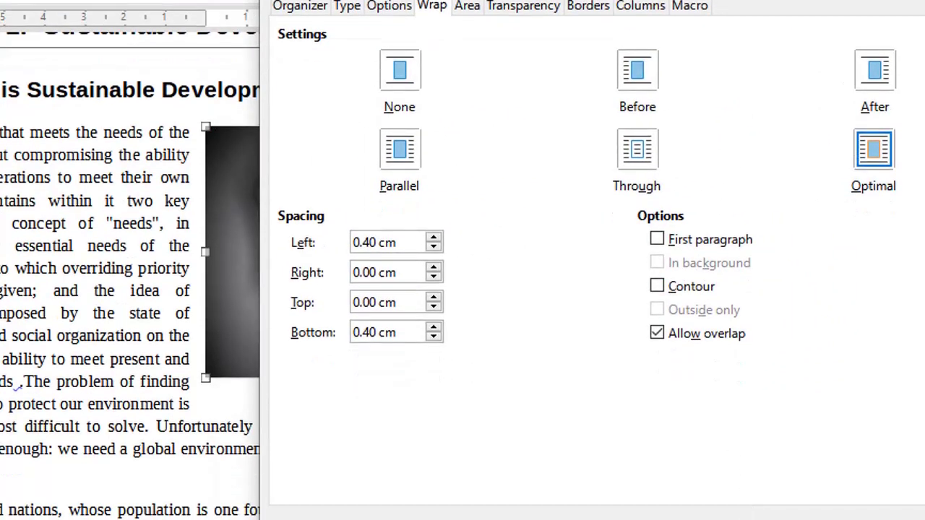
key(Return)
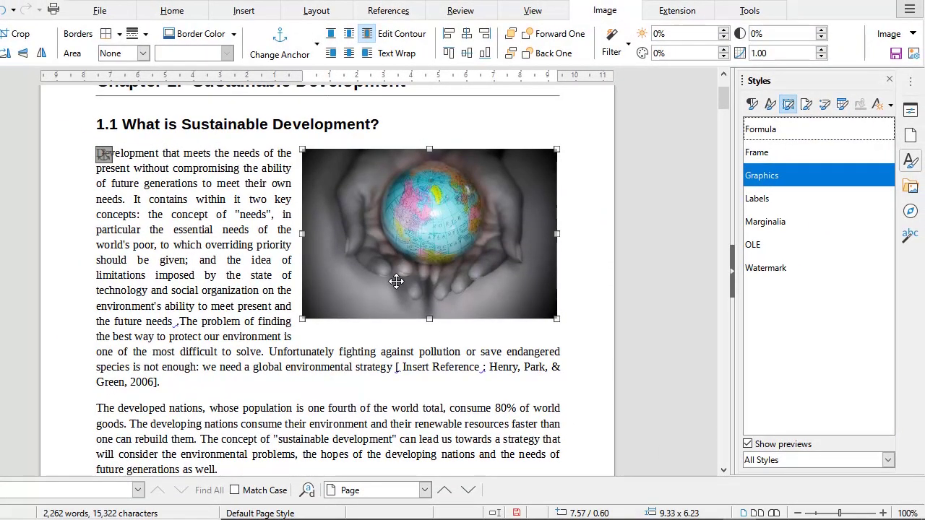
Insert the caption "Protecting the Planet" below the globe picture, using the Figure category and Arabic numbering.
right_click(425, 235)
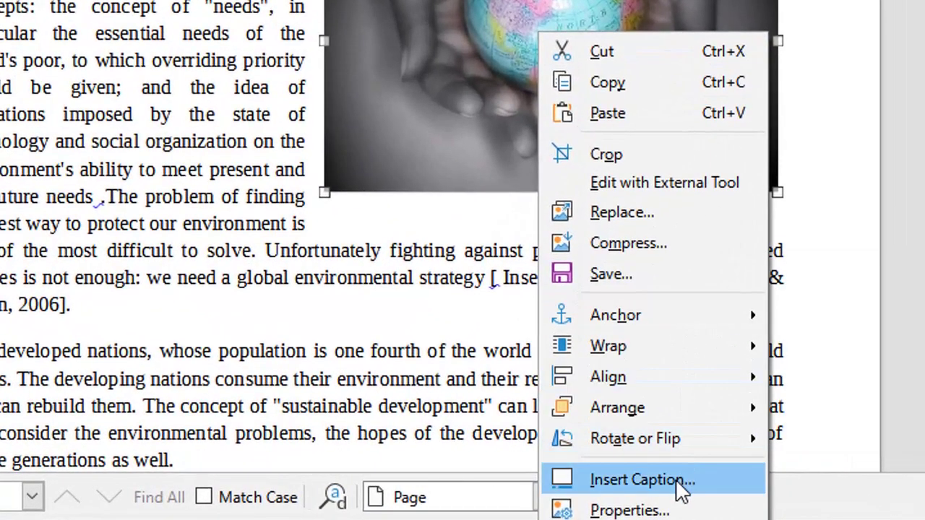
click(714, 497)
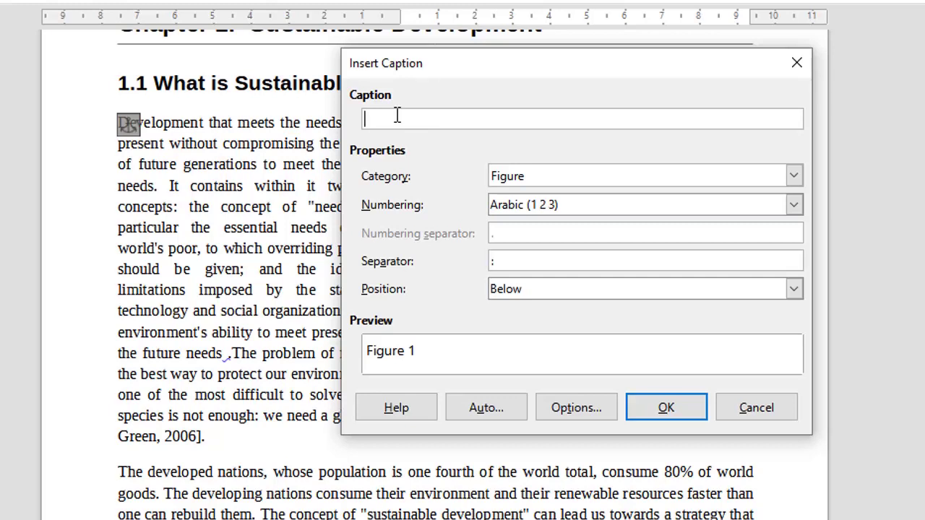
text(Protecting the Plan)
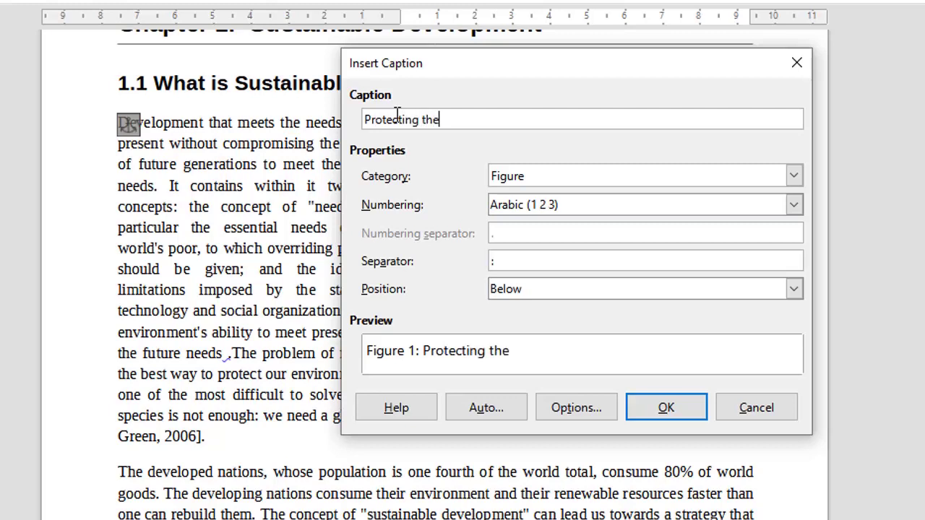
text(et)
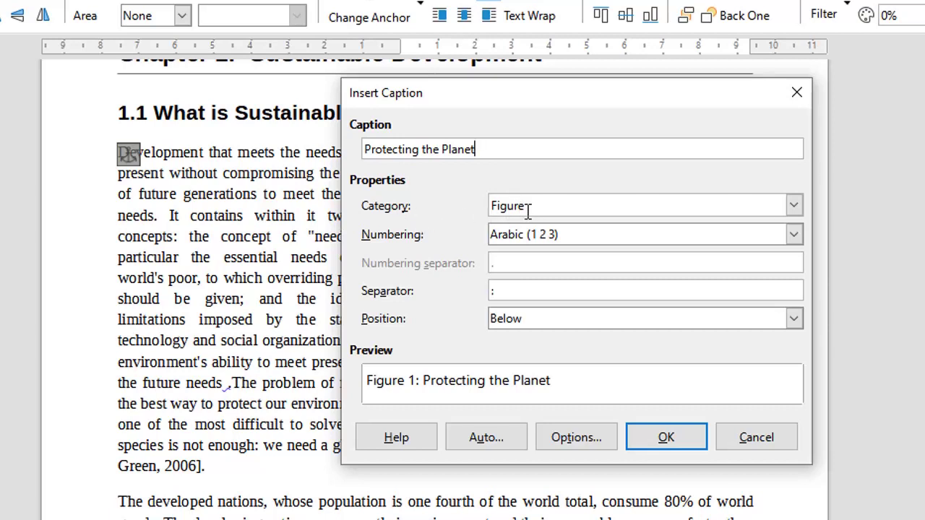
click(793, 206)
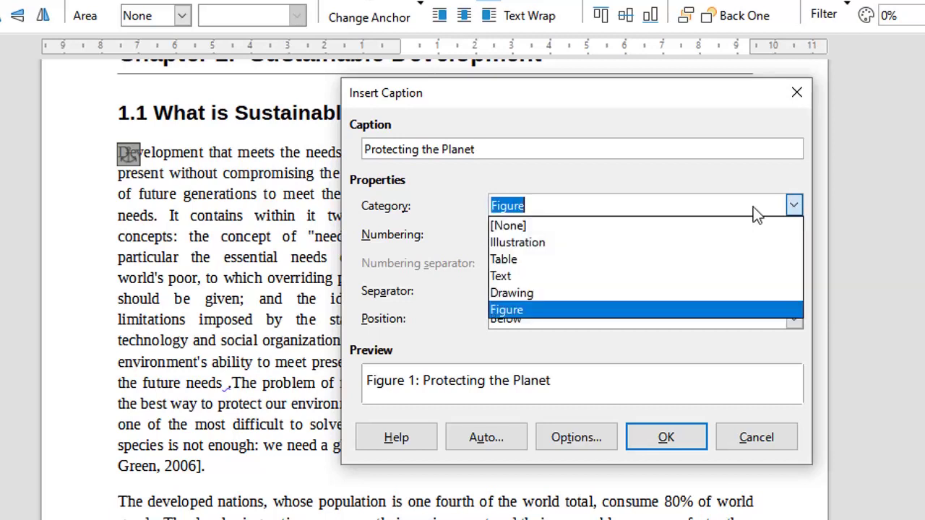
click(542, 177)
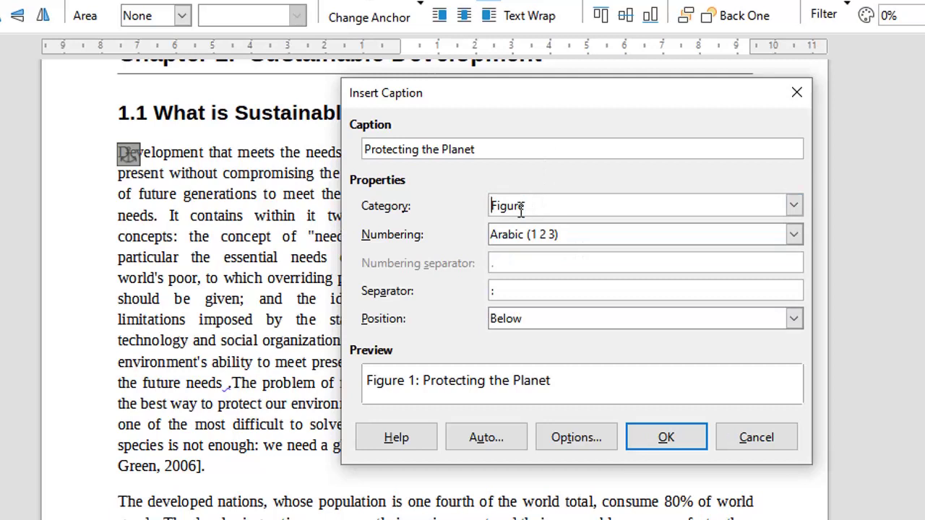
click(665, 439)
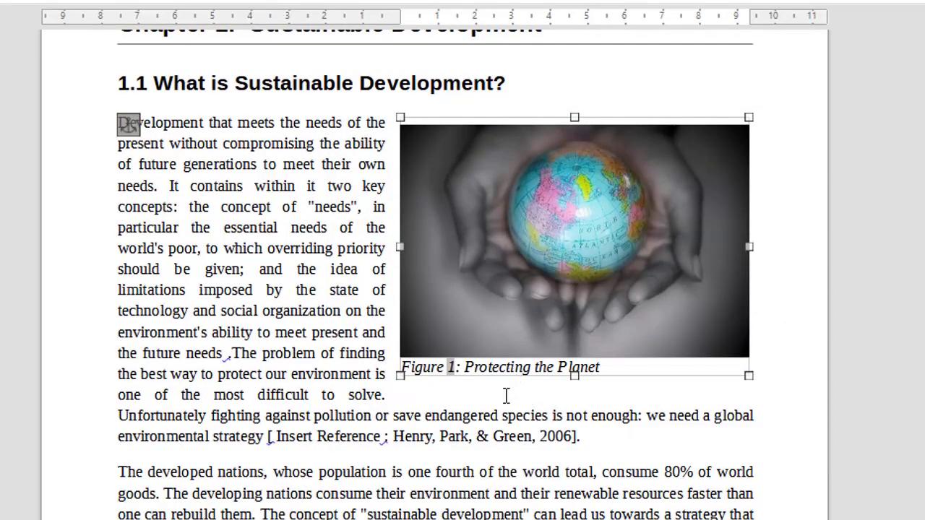
click(463, 415)
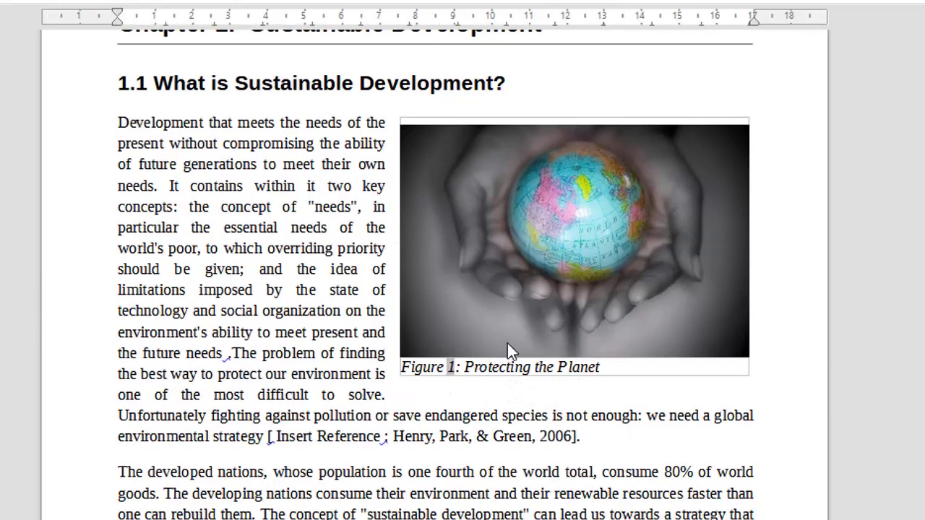
Modify the Figure paragraph style to center alignment and apply it to the picture caption.
click(514, 368)
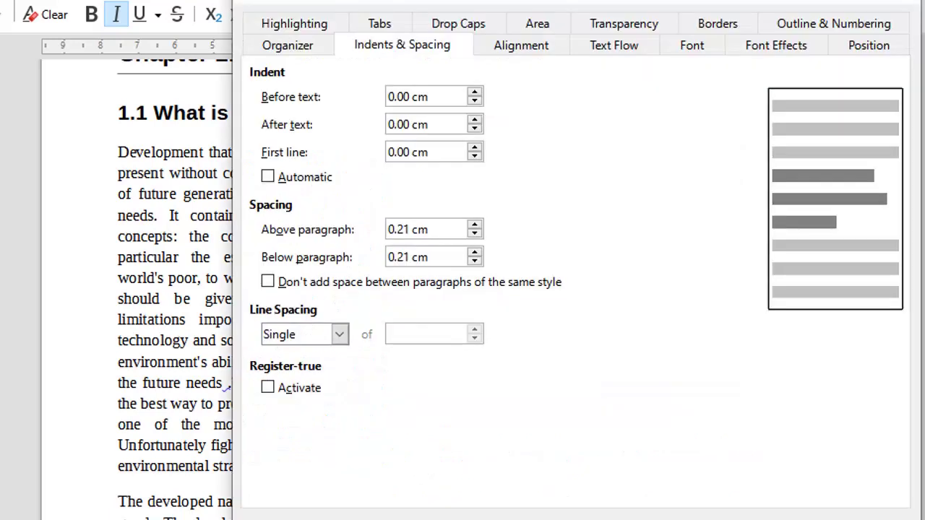
click(533, 53)
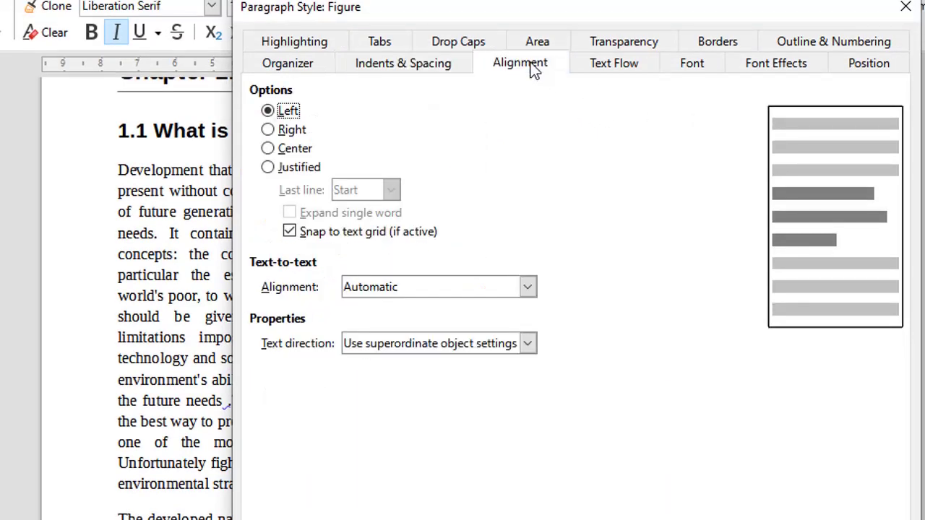
click(322, 150)
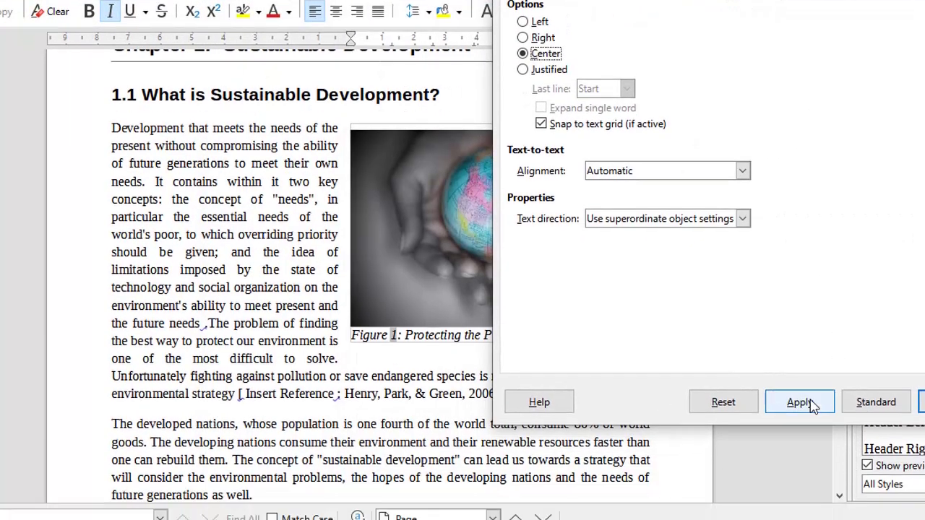
click(799, 402)
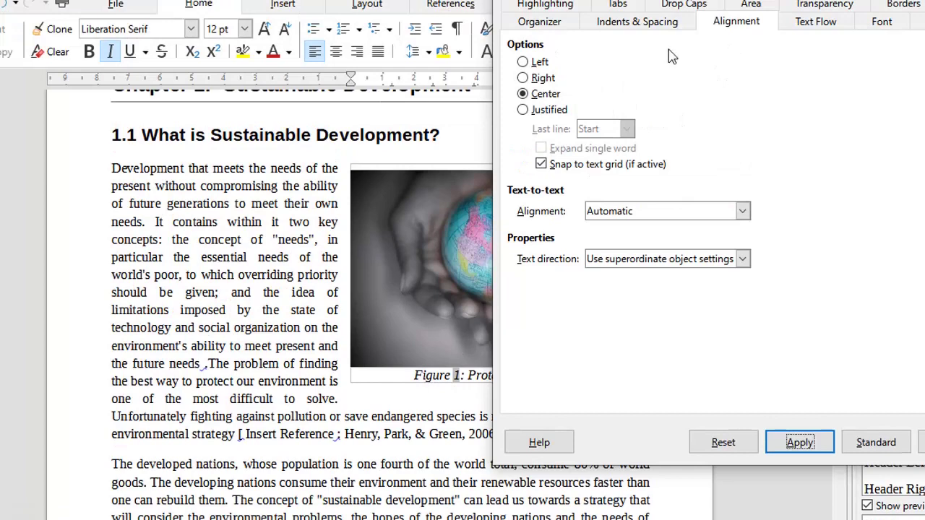
Try a line spacing of 1.15 lines on the Figure paragraph style.
click(626, 22)
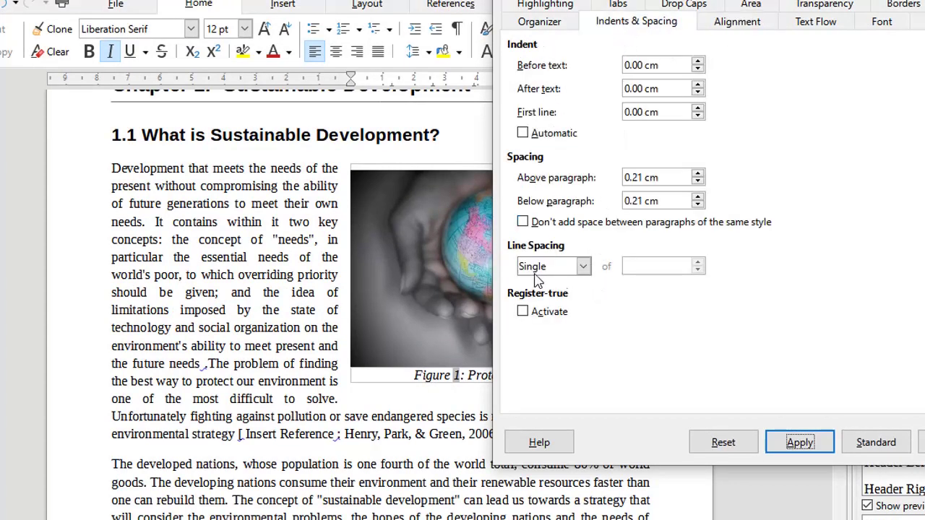
click(583, 267)
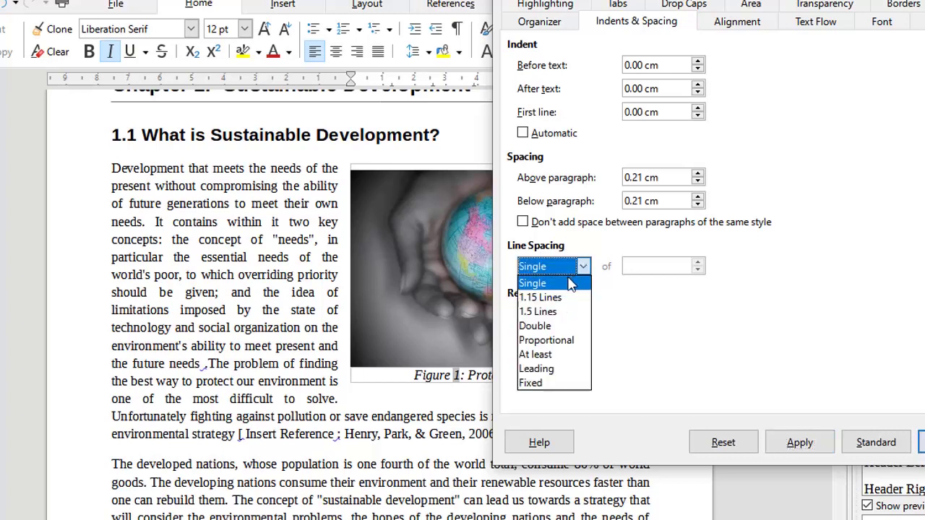
click(562, 302)
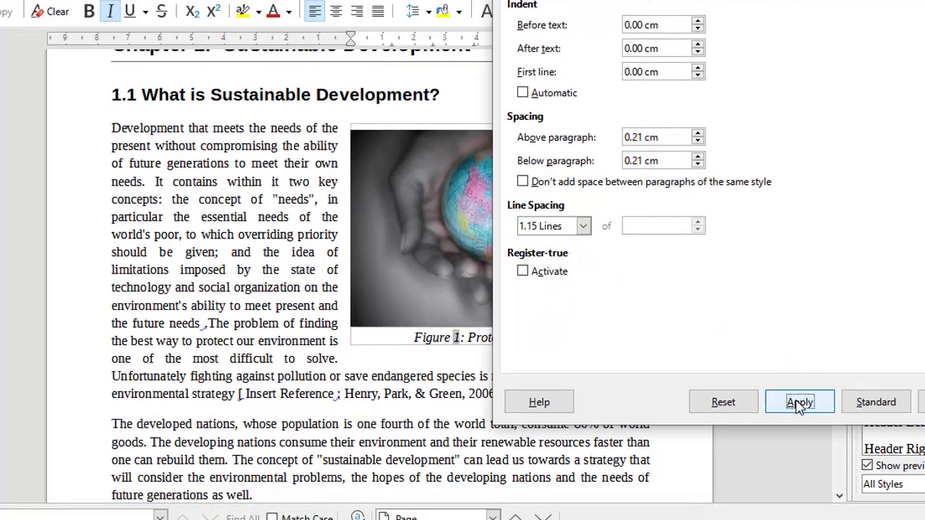
click(800, 441)
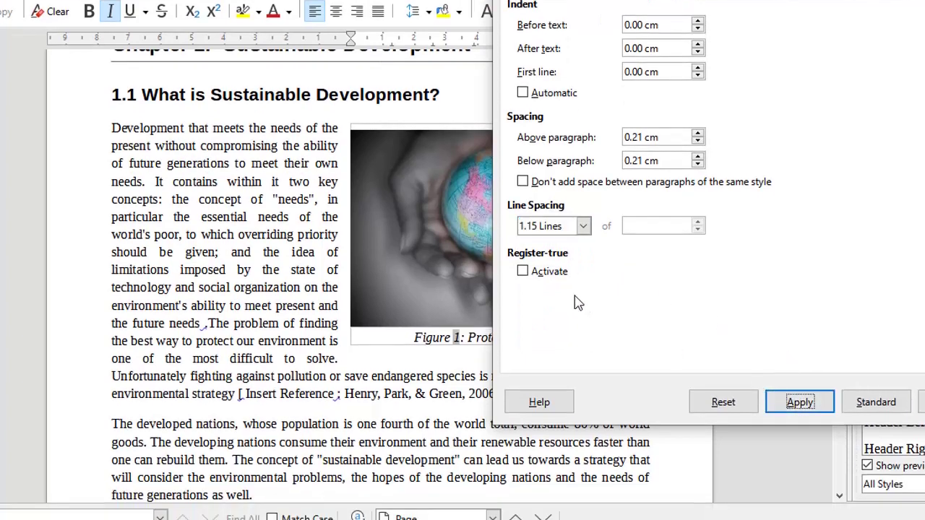
Set the Figure paragraph style's line spacing to 1.5 lines and apply it.
click(583, 227)
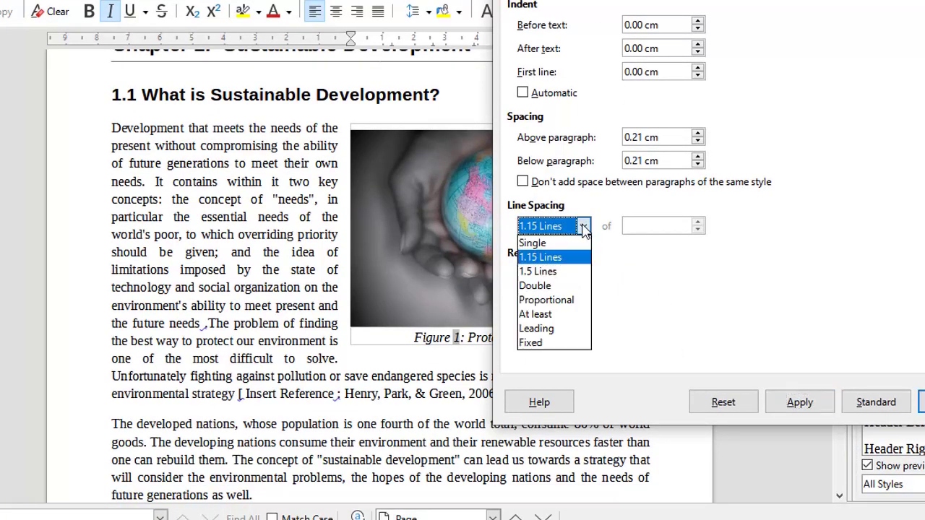
click(553, 271)
click(801, 402)
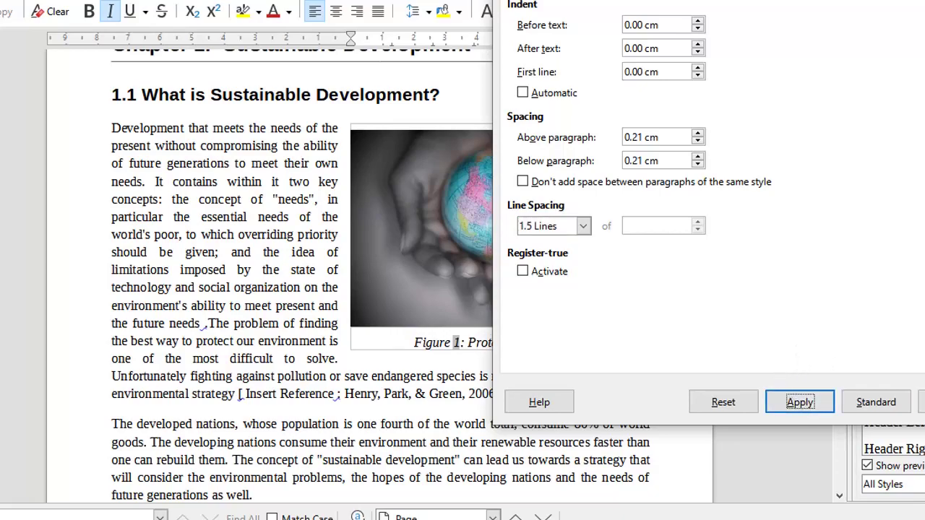
click(921, 402)
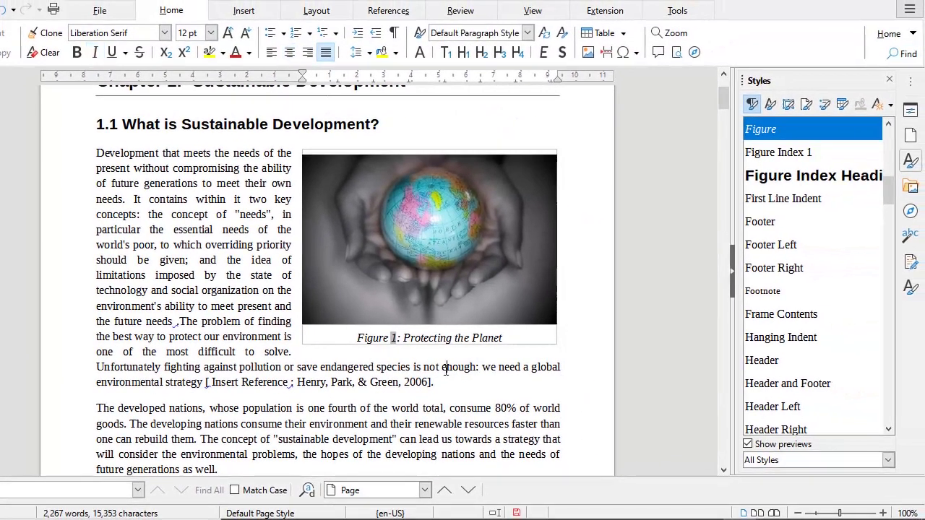
Delete the characters "not e" from "is not enough" in the first paragraph under heading 1.1.
click(446, 369)
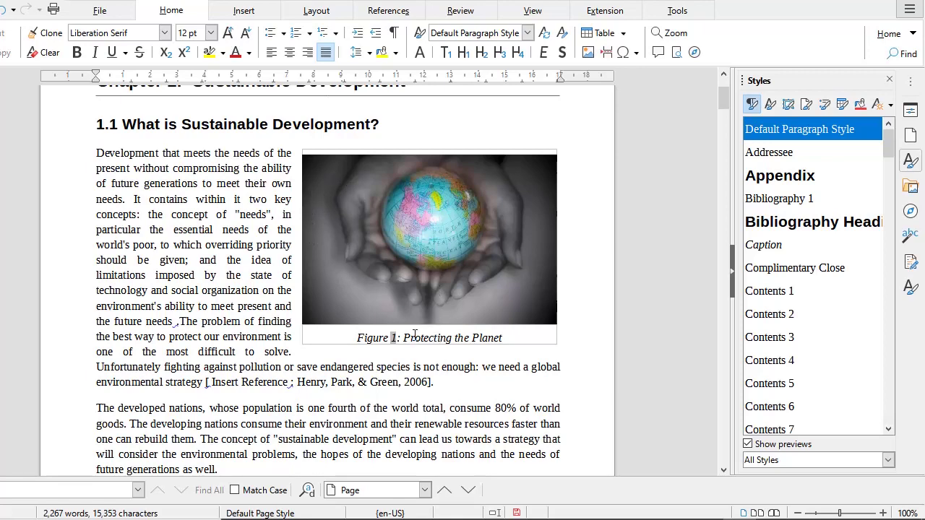
key(BackSpace)
key(BackSpace)
key(BackSpace)
key(BackSpace)
key(BackSpace)
Edit the caption's figure number field to number by chapter at level 1 with a period as separator.
scroll(386, 321, down, 1)
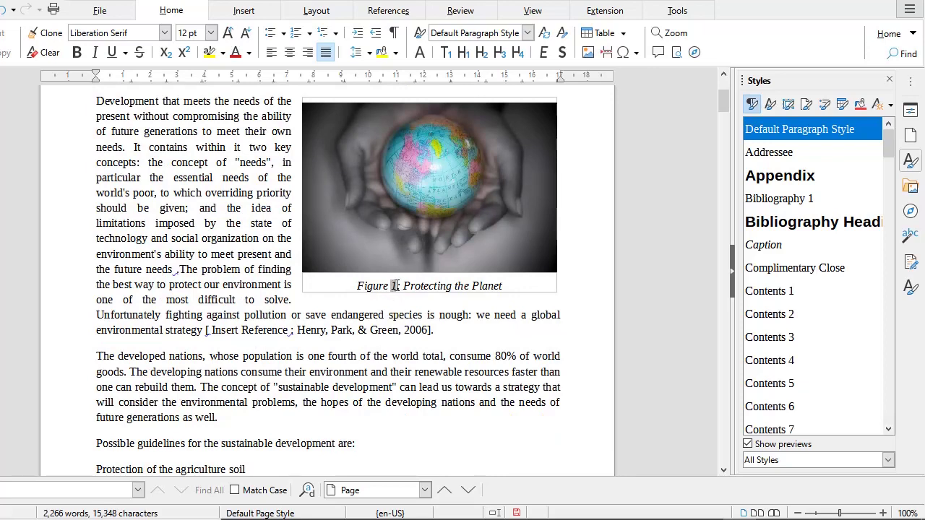
scroll(395, 285, up, 1)
scroll(394, 289, up, 1)
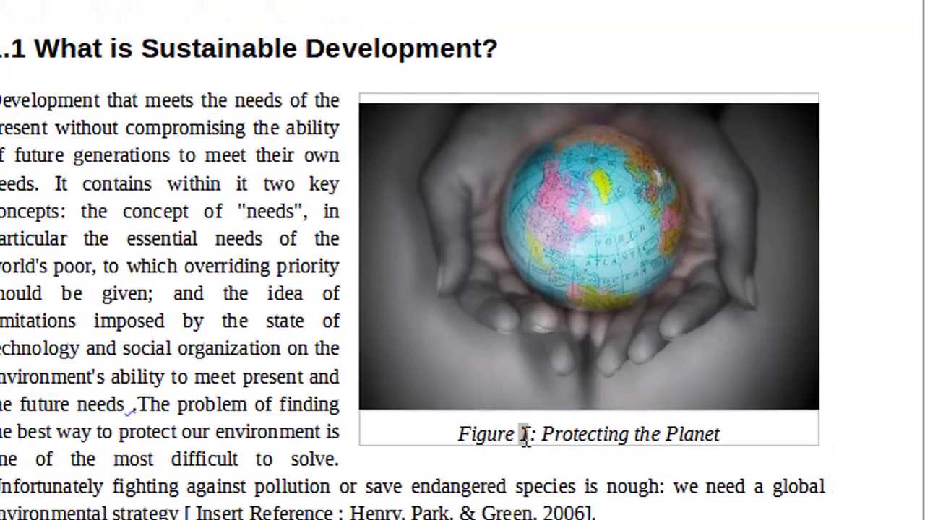
double_click(525, 426)
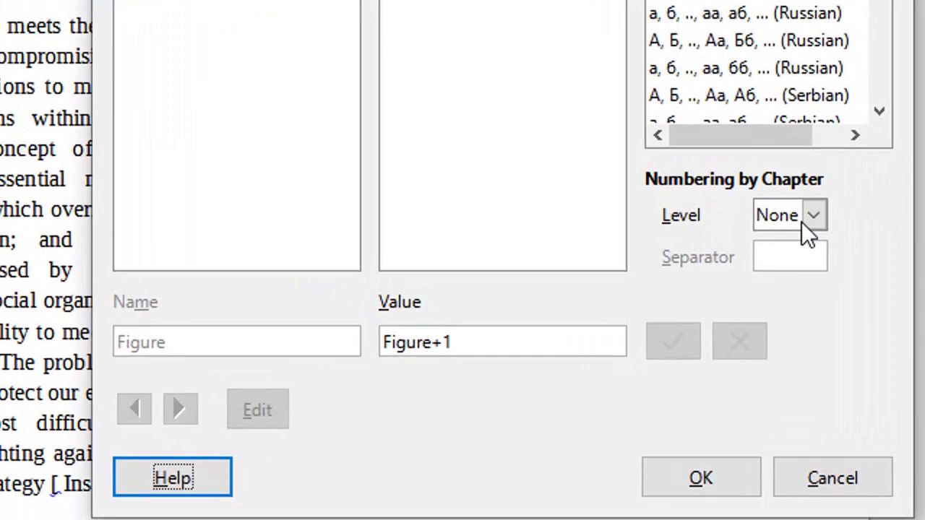
click(816, 215)
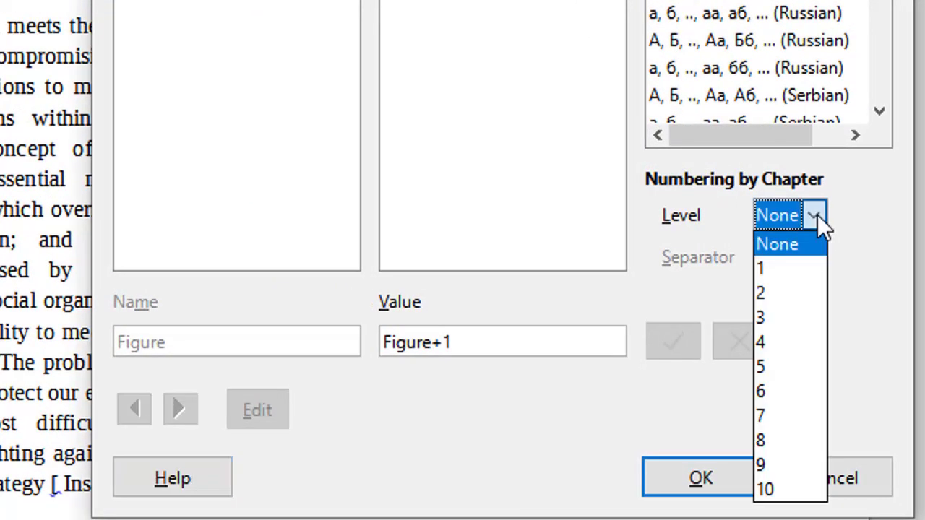
click(768, 265)
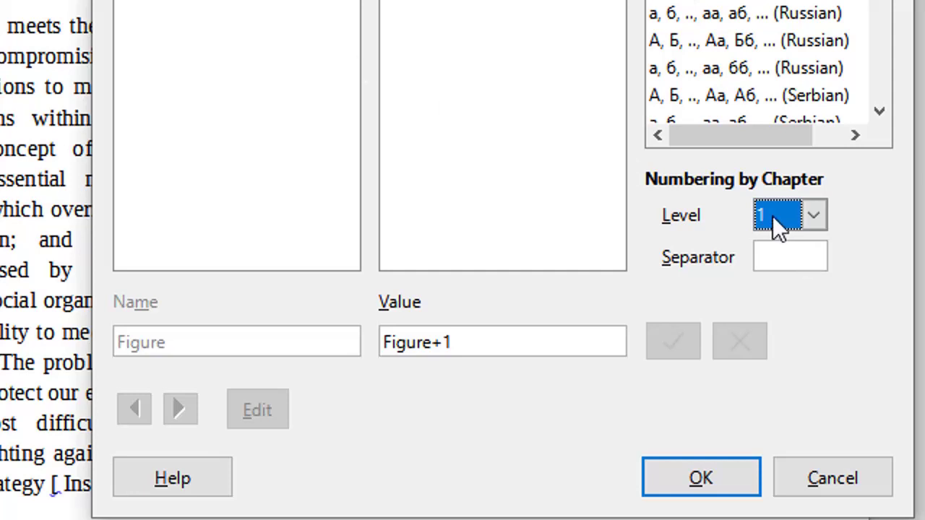
click(778, 257)
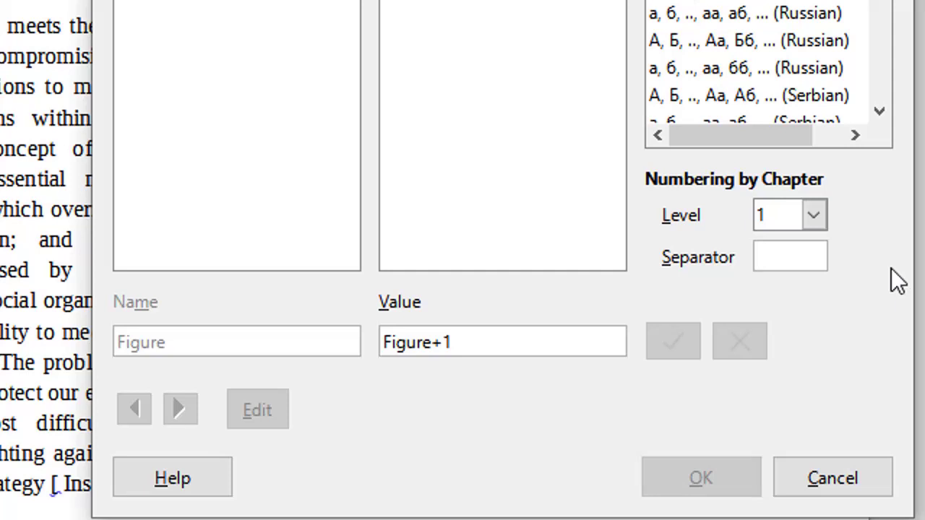
text(.)
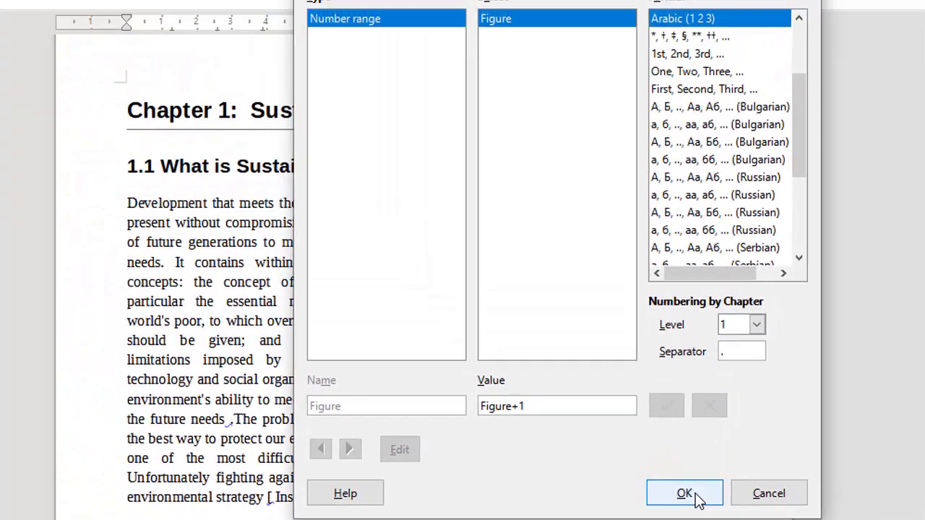
click(684, 493)
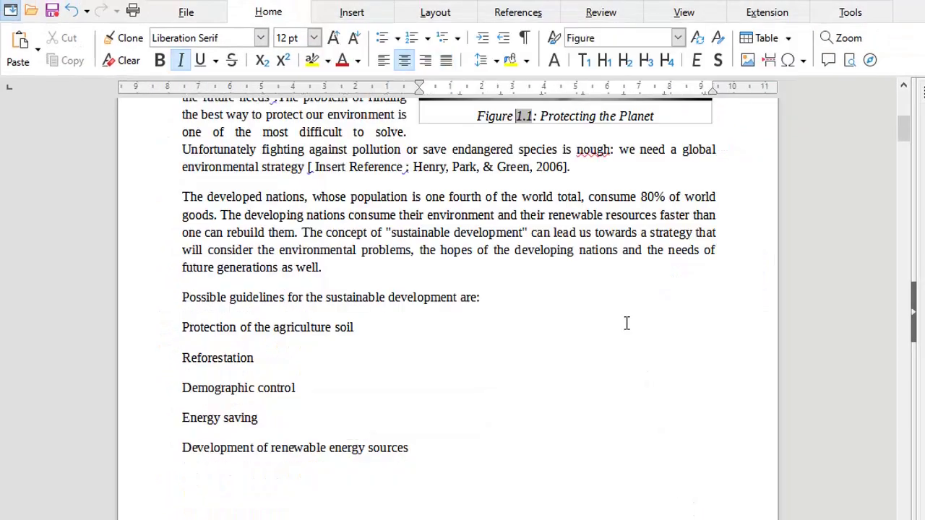
scroll(626, 323, up, 2)
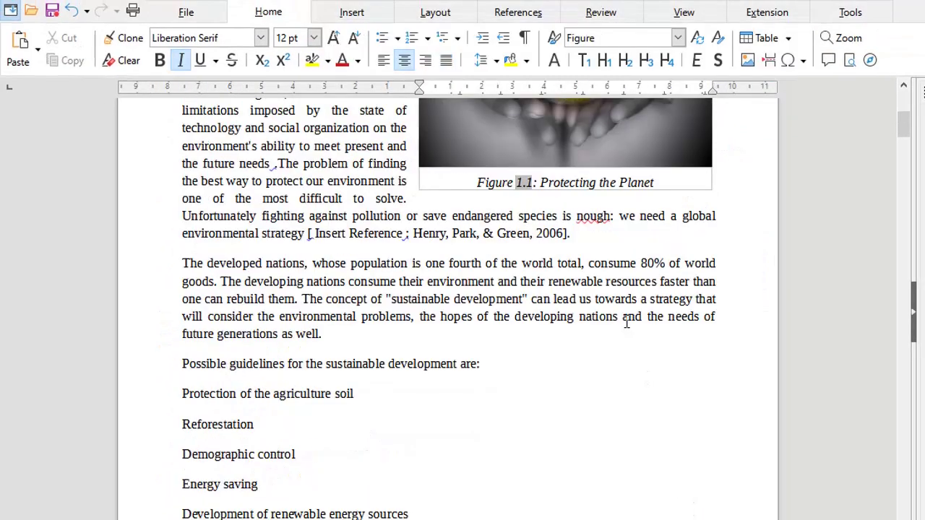
scroll(627, 323, up, 2)
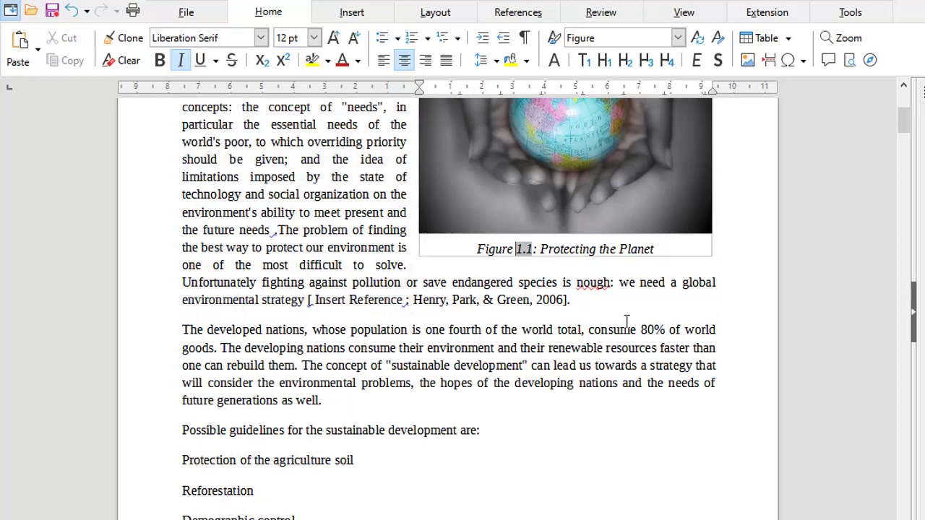
click(443, 276)
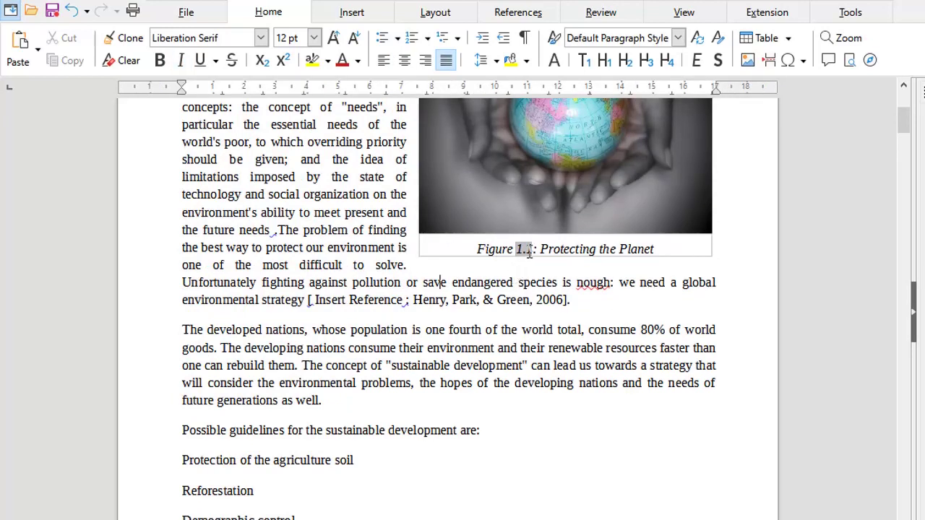
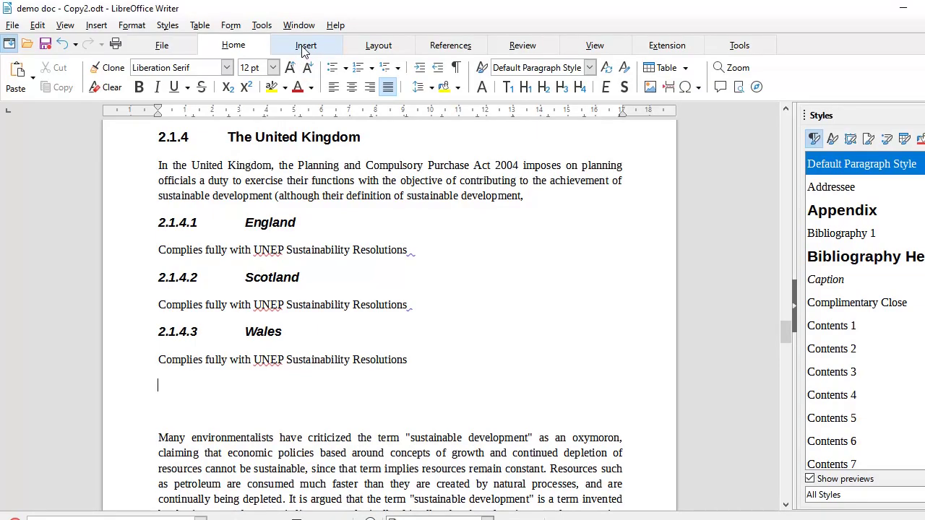
Insert a default column chart at the empty paragraph below section 2.1.4.3 Wales and leave chart editing.
click(305, 48)
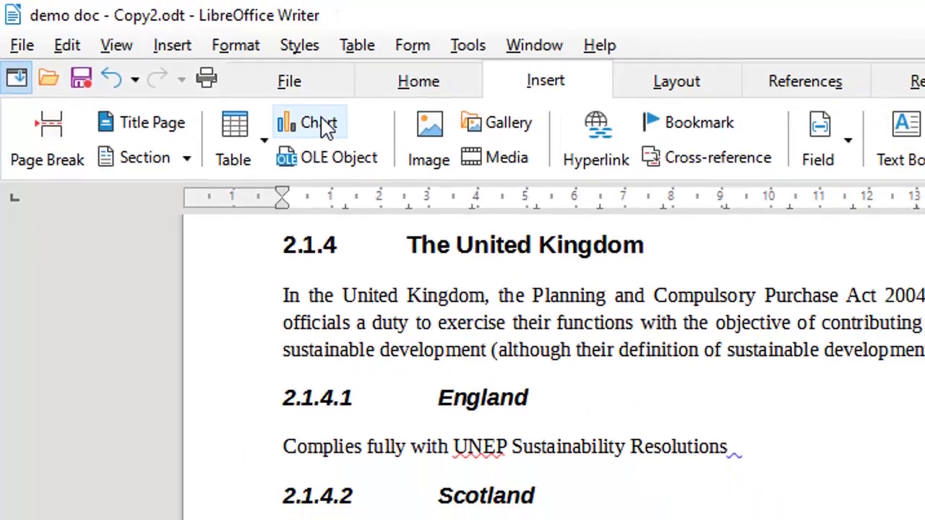
click(350, 137)
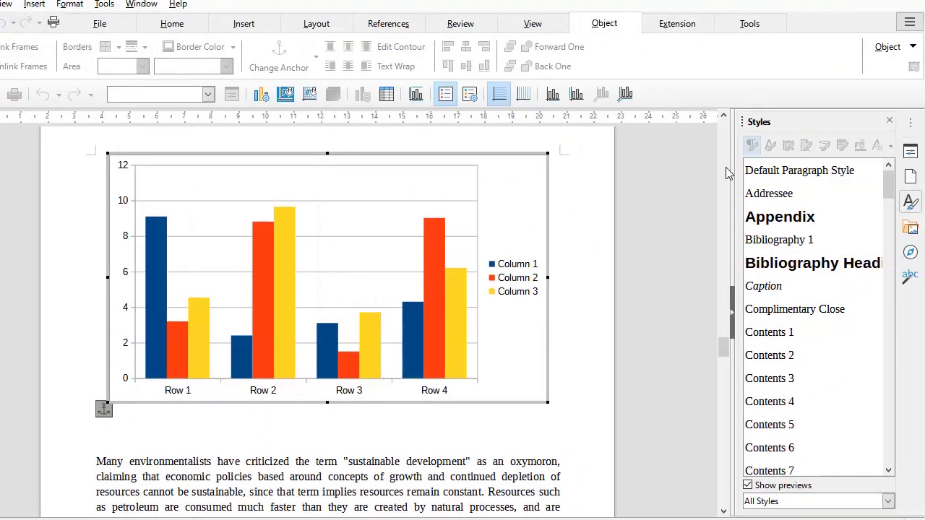
key(Escape)
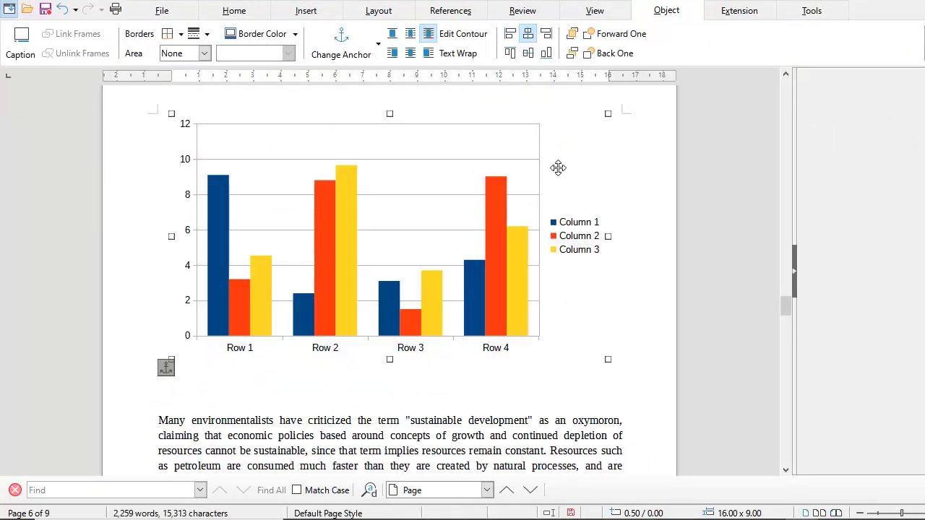
Open the column chart for editing and look through the available chart types.
double_click(558, 168)
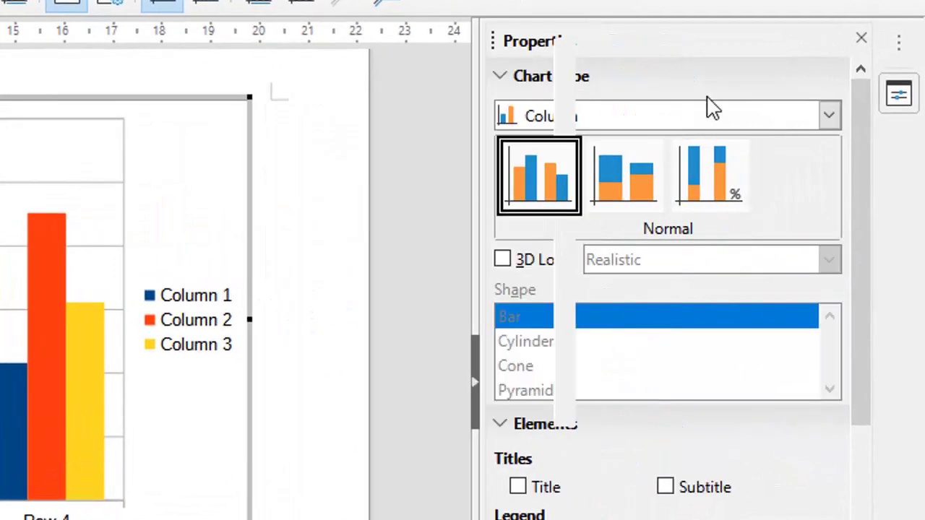
click(829, 116)
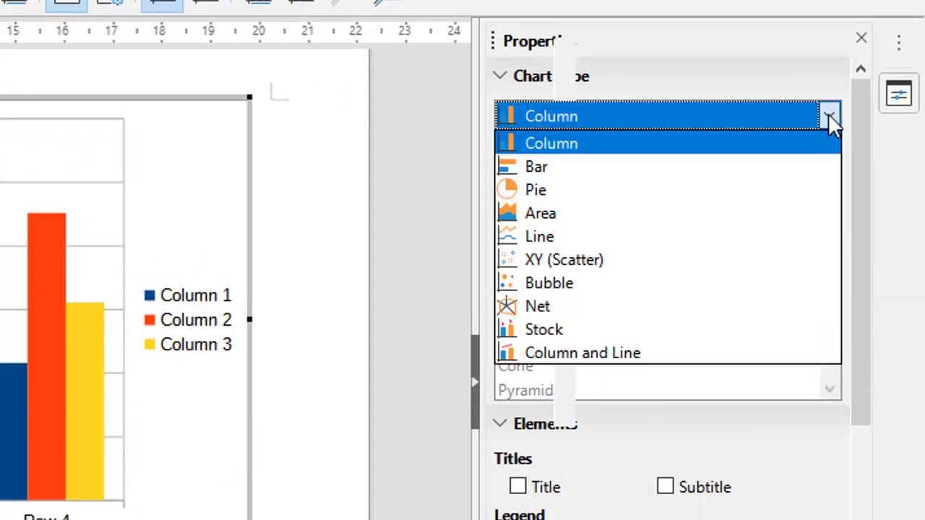
click(405, 259)
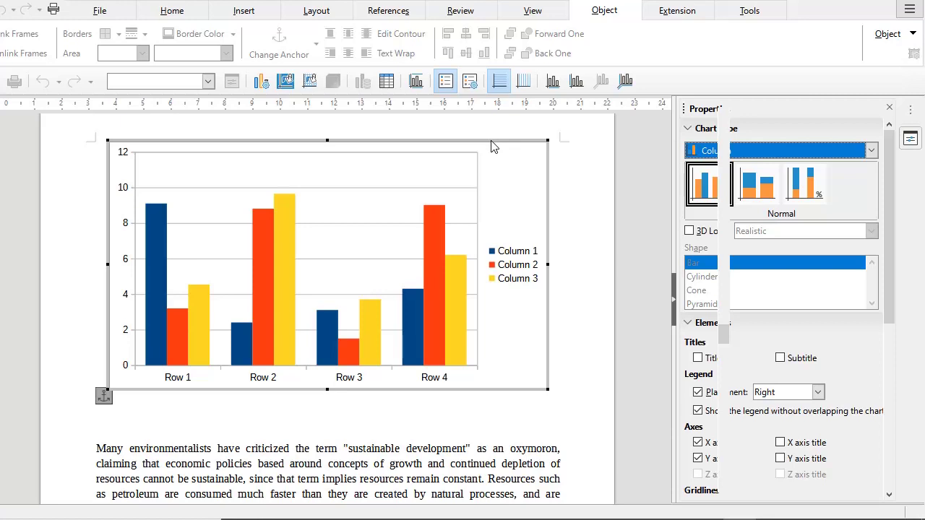
Open the chart's data table and rename the first category to 2016.
right_click(509, 212)
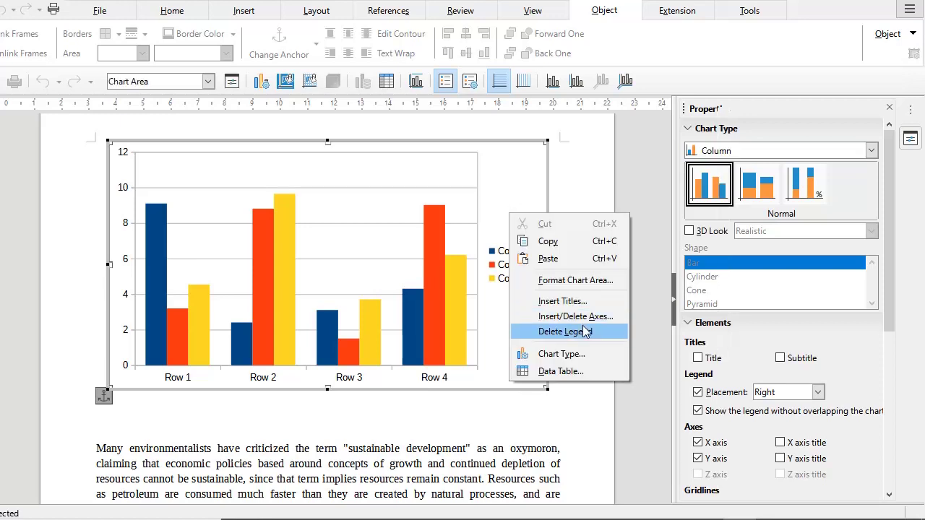
click(582, 371)
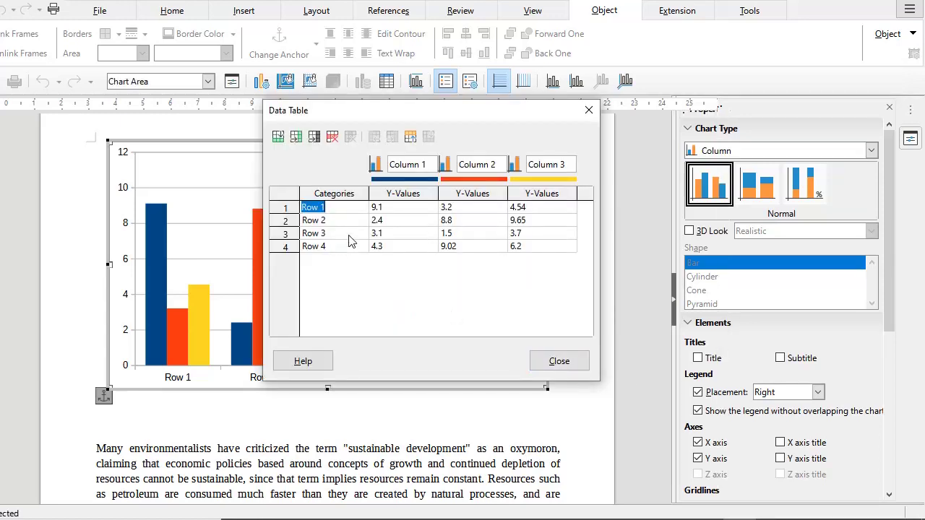
text(w2016)
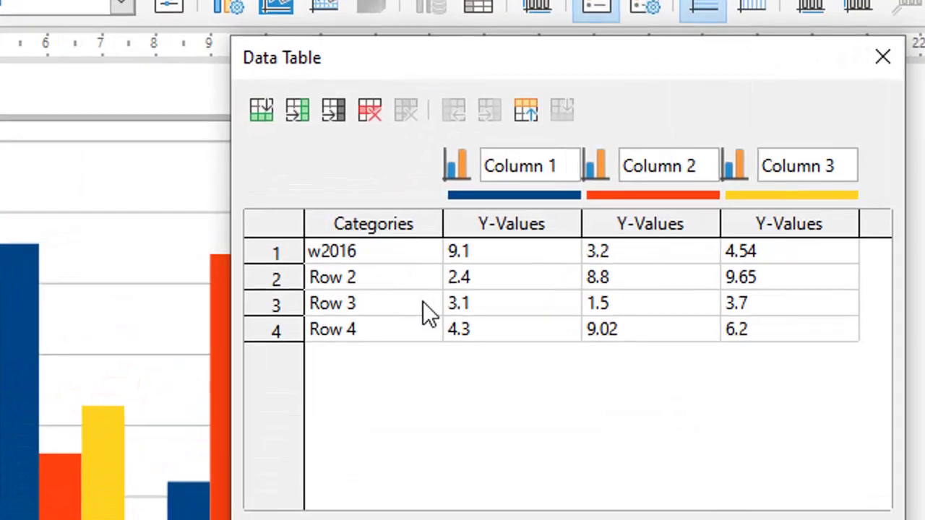
key(BackSpace)
key(BackSpace)
key(BackSpace)
key(BackSpace)
key(BackSpace)
text(2016)
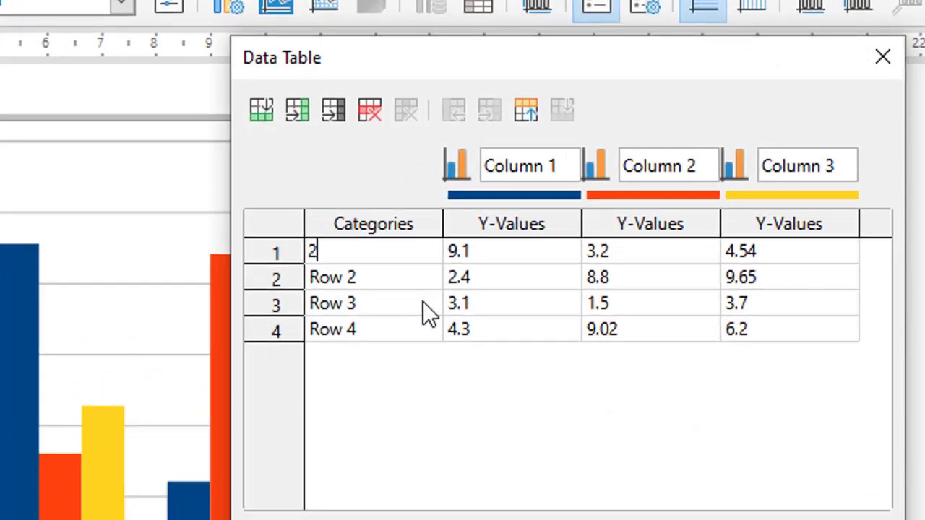
Rename the second, third and fourth categories in the chart's data table to 2017.
click(378, 283)
text(2017)
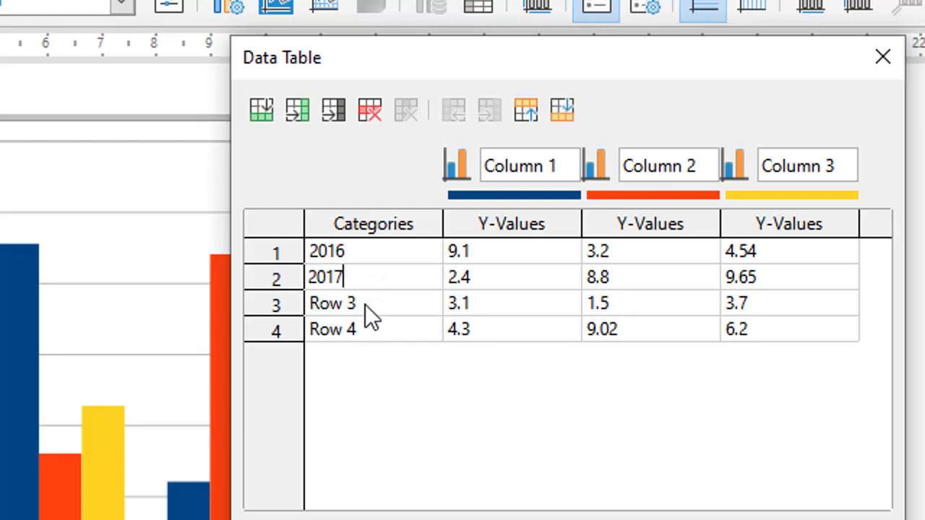
click(365, 304)
text(2017)
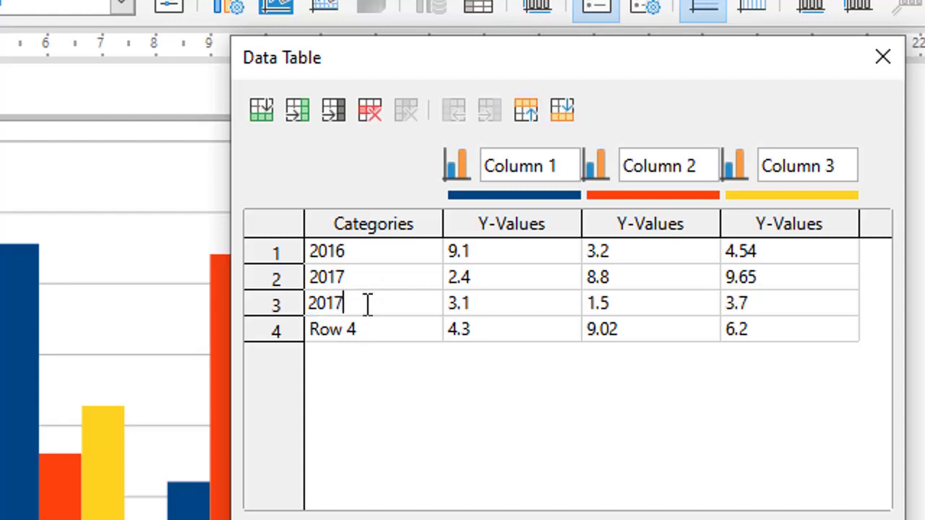
click(361, 330)
text(2017)
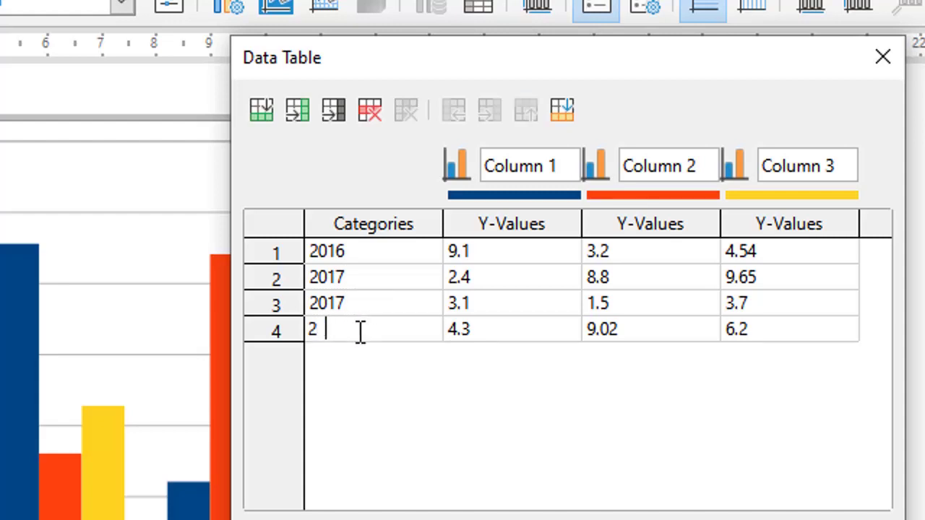
Name the three data series France, Poland and Venezuela, and close the data table.
click(543, 165)
drag(567, 168, 472, 174)
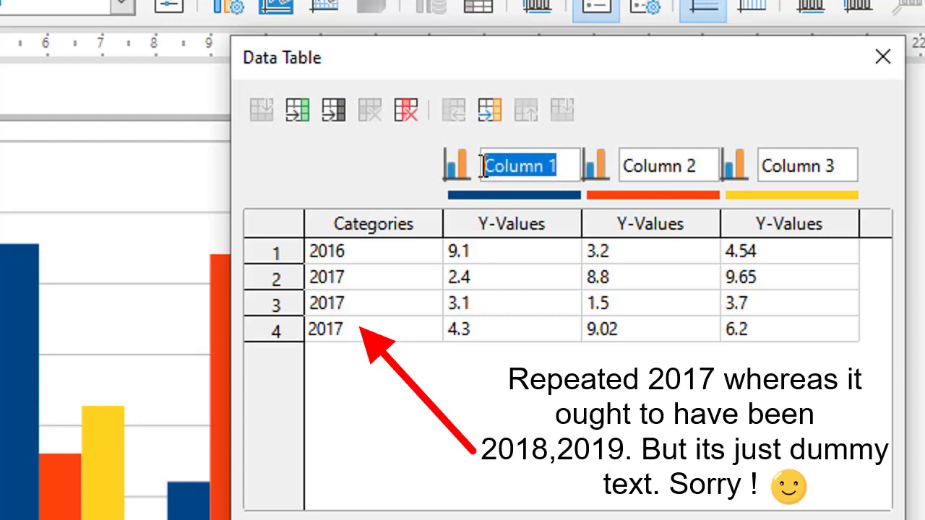
text(France)
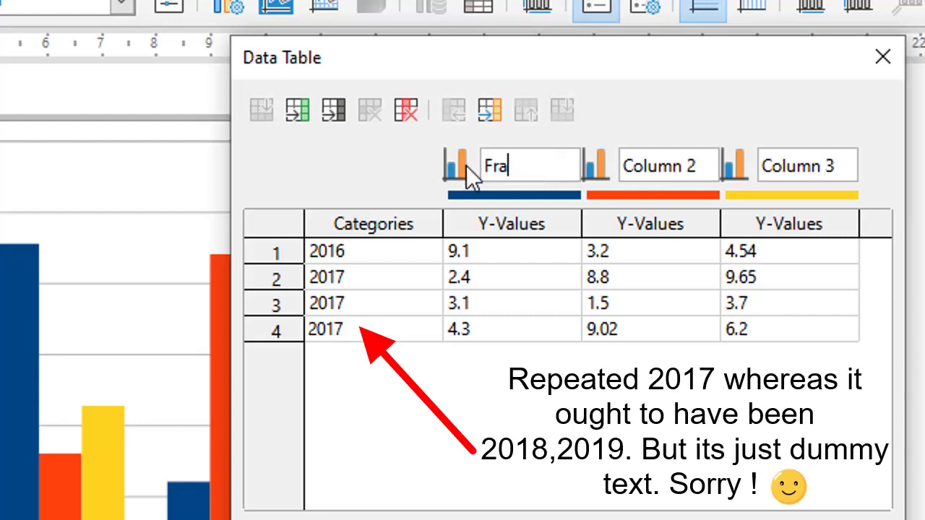
click(646, 165)
drag(695, 174, 623, 166)
text(Poland)
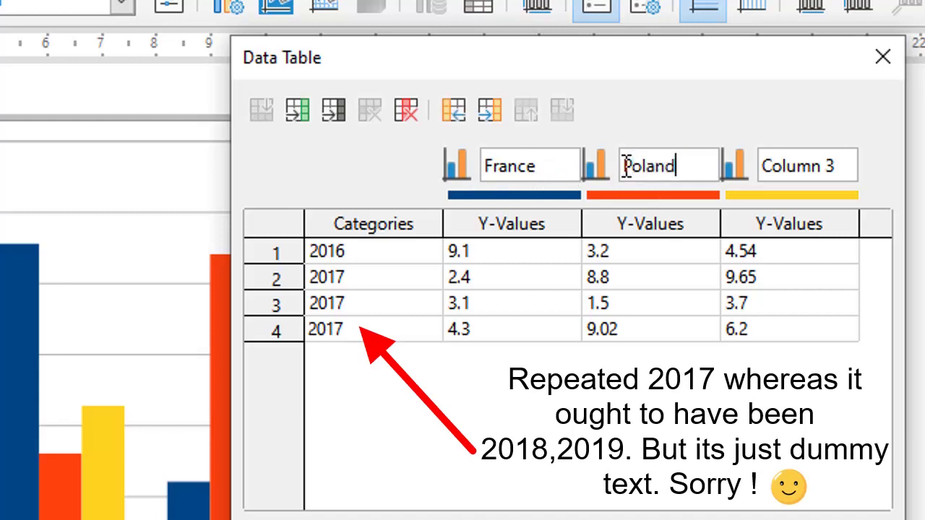
click(840, 160)
drag(840, 160, 734, 171)
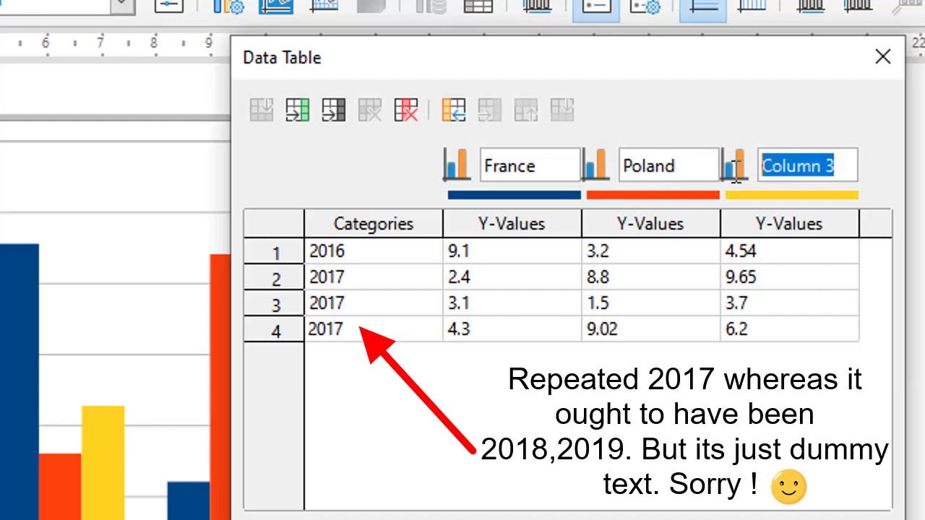
text(Vene)
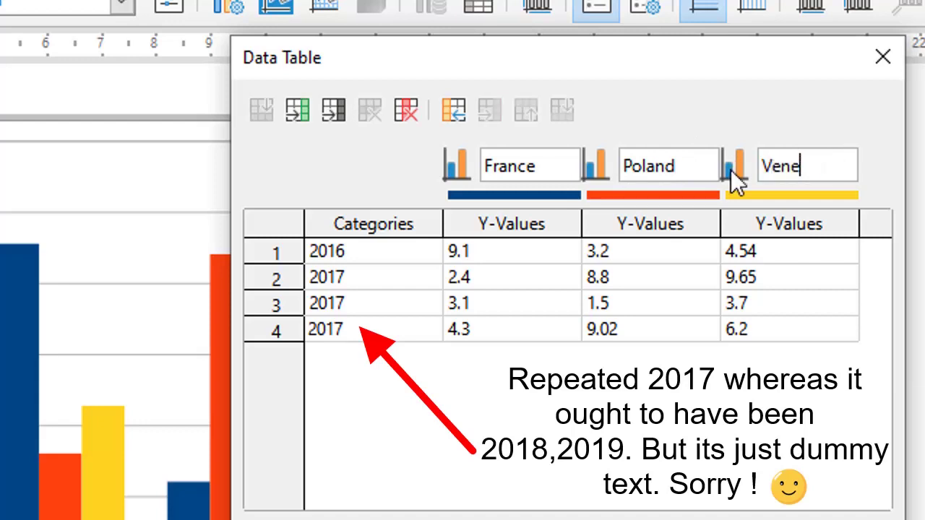
text(zuela)
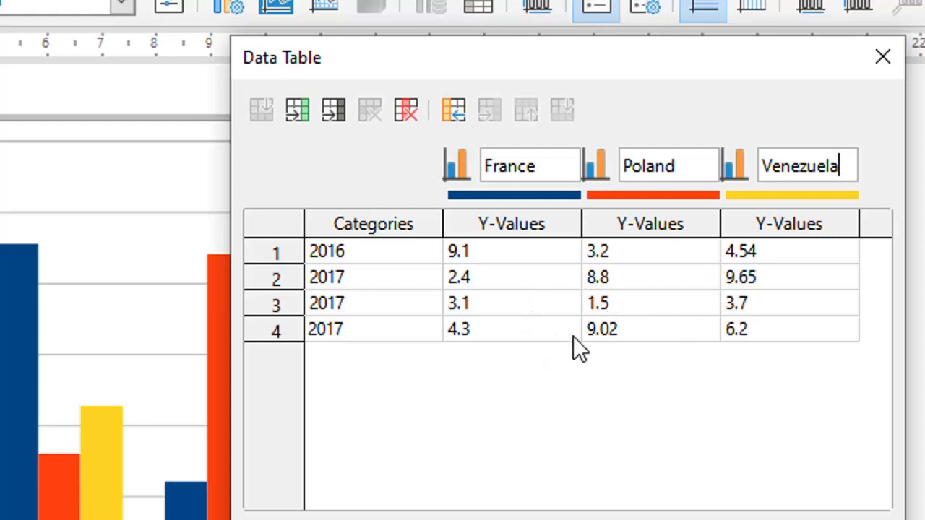
key(Escape)
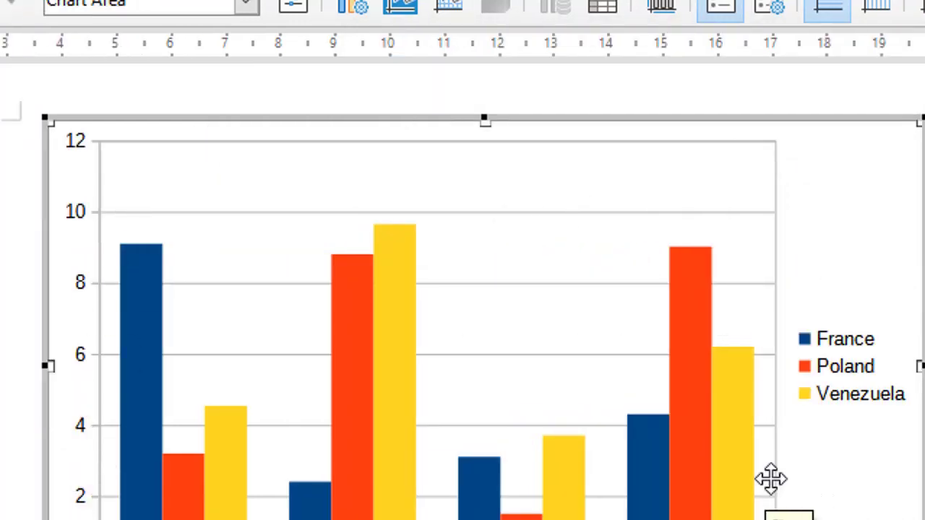
Add the axis titles "Year" for the X axis and "Rank" for the Y axis, and leave chart editing.
right_click(832, 485)
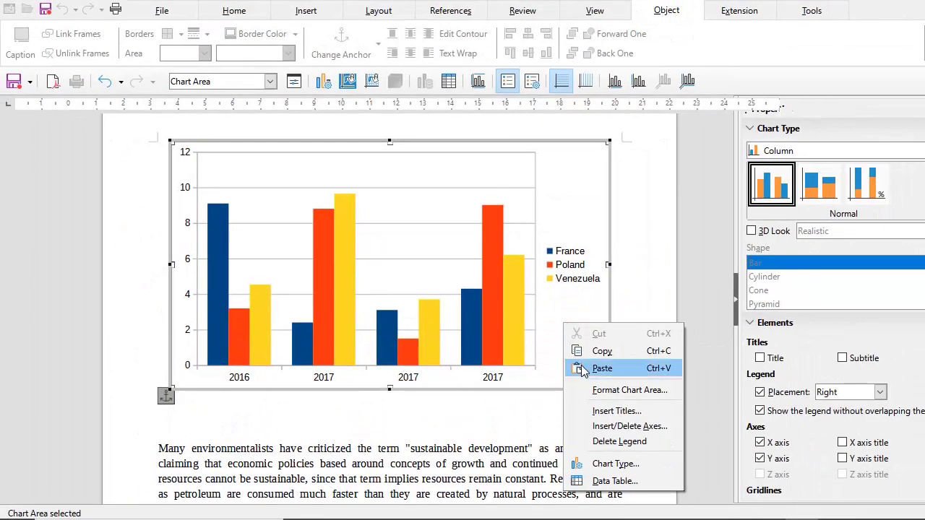
click(597, 411)
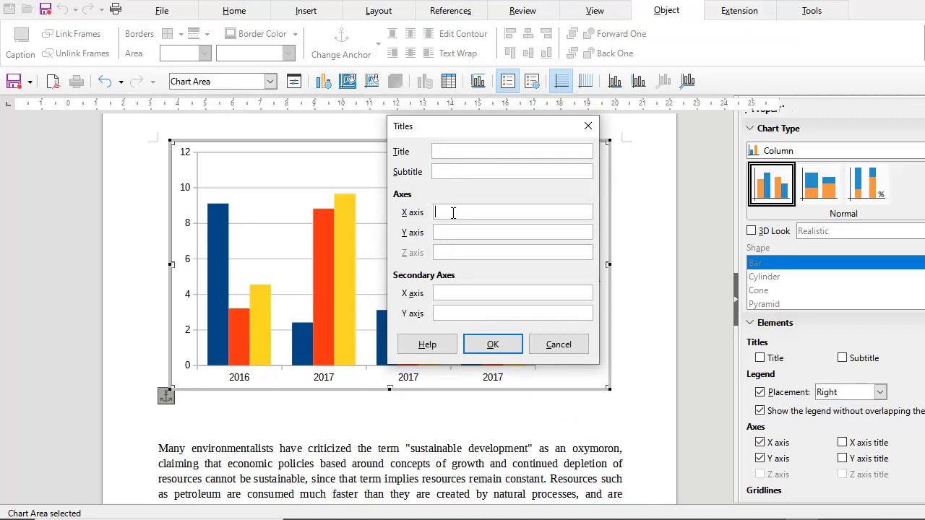
text(Year)
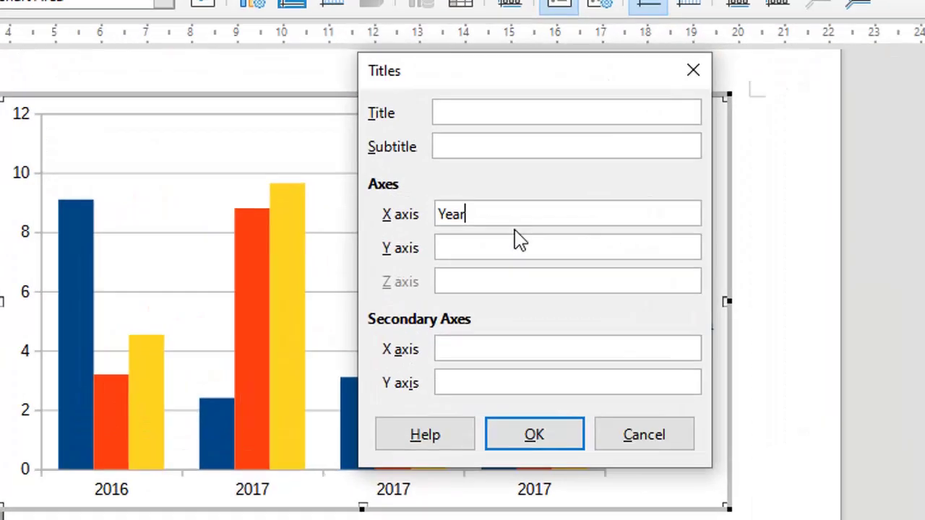
click(464, 232)
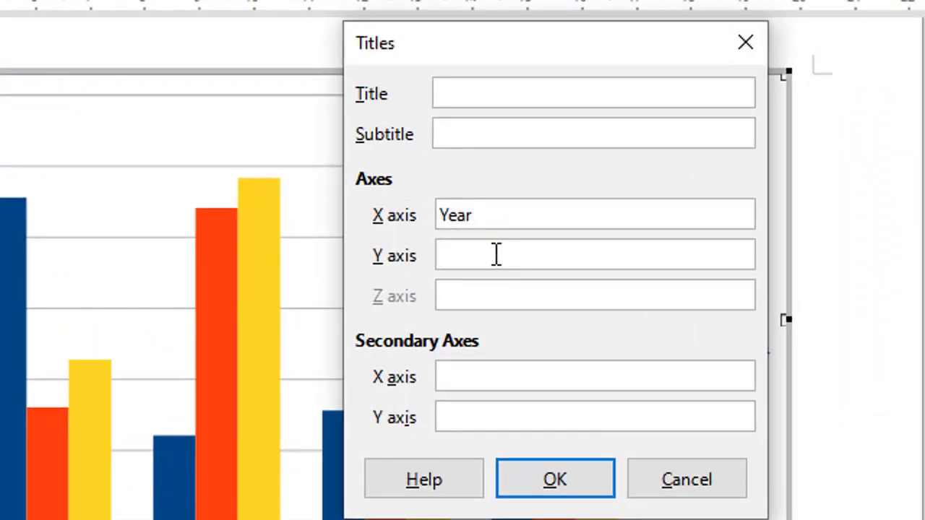
text(Rank)
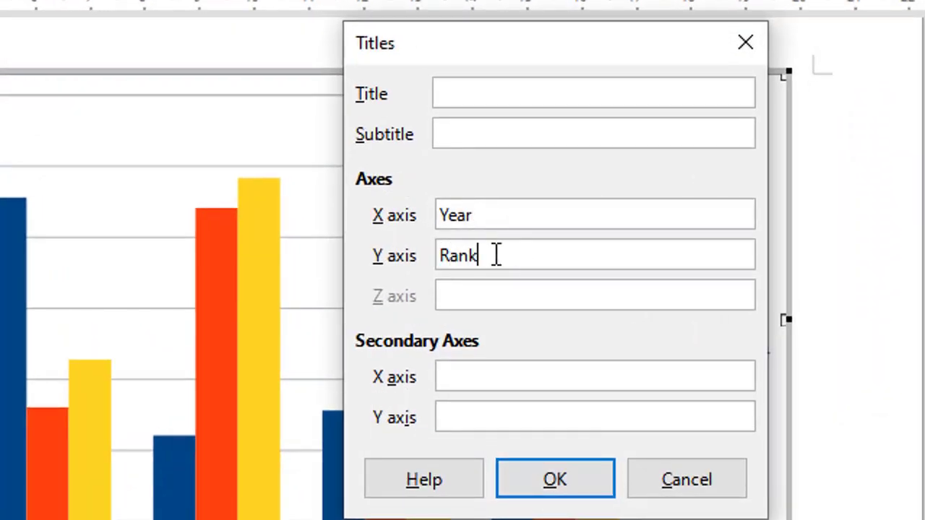
click(542, 482)
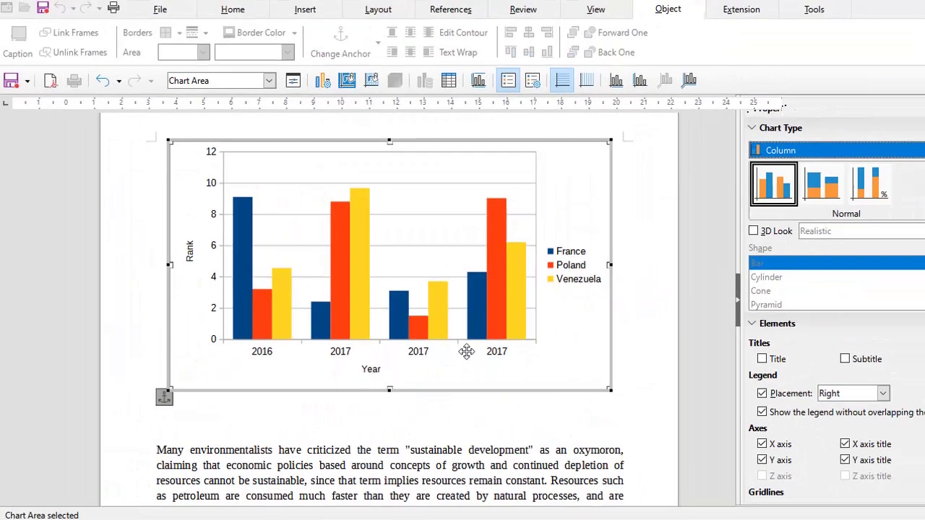
click(337, 422)
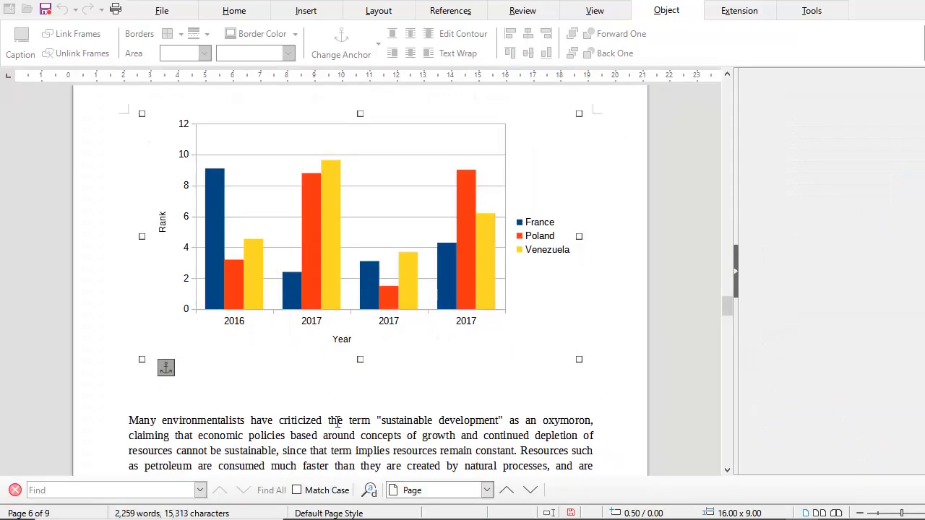
Insert the caption "Sustainability Rankings" below the chart, using the Figure category with Arabic numbering.
right_click(550, 177)
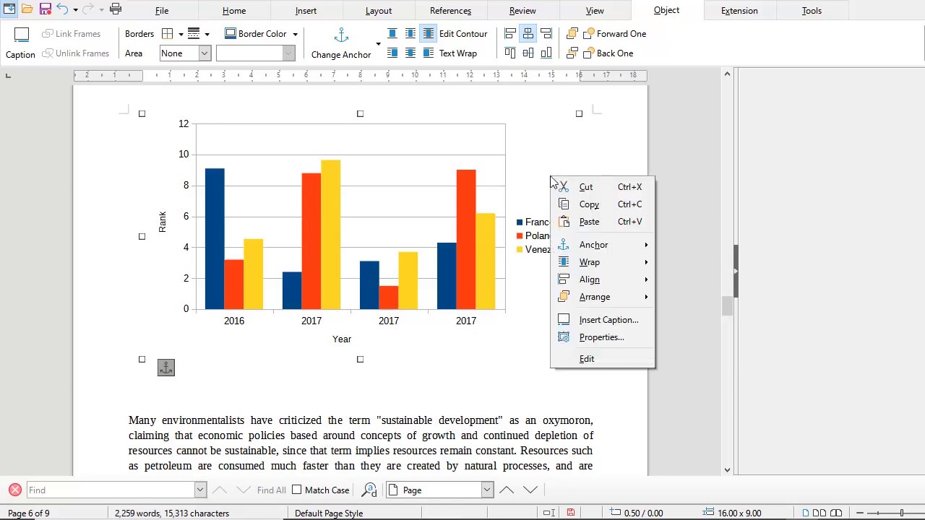
click(616, 324)
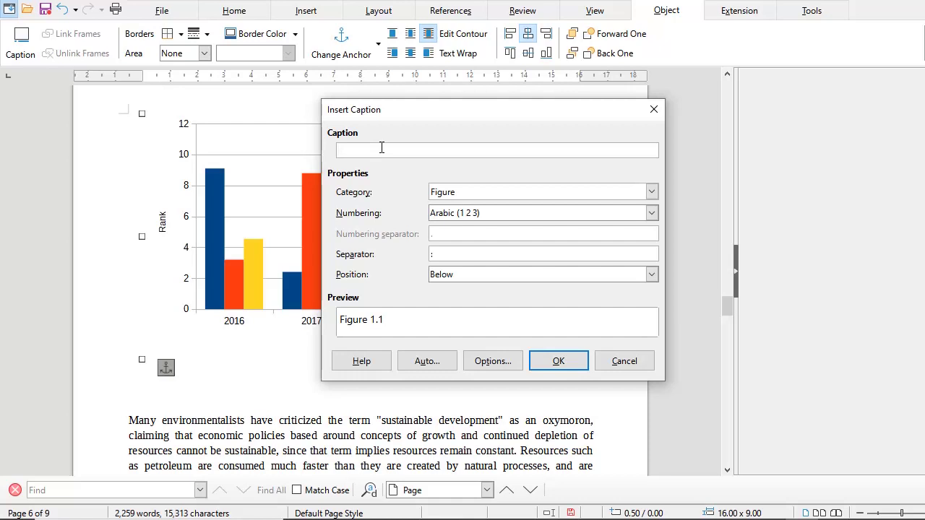
text(Sustianbility R)
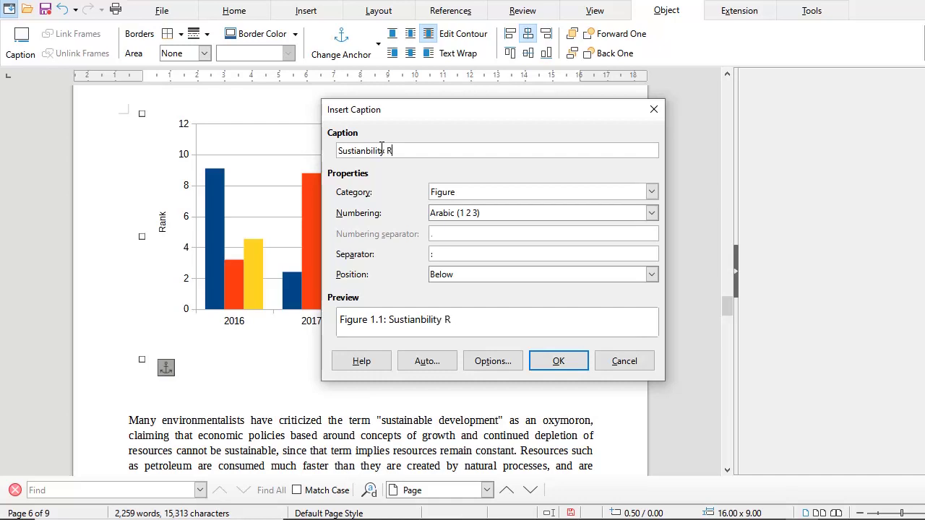
text(ankings)
click(557, 361)
click(324, 381)
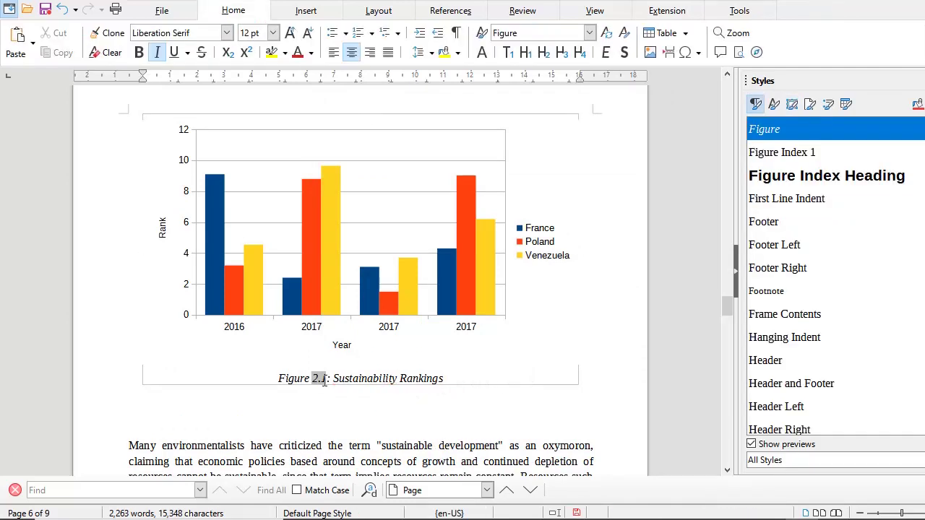
key(ctrl+Right)
key(ctrl+z)
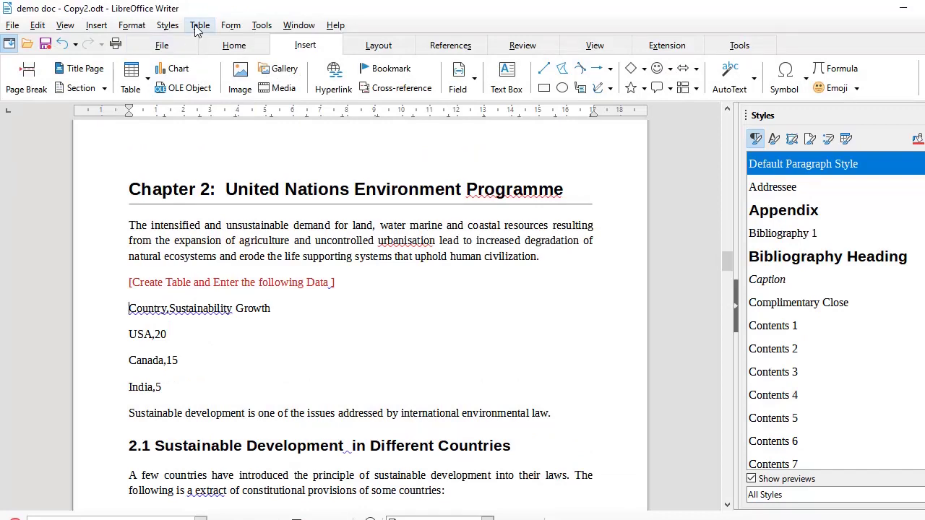
click(200, 25)
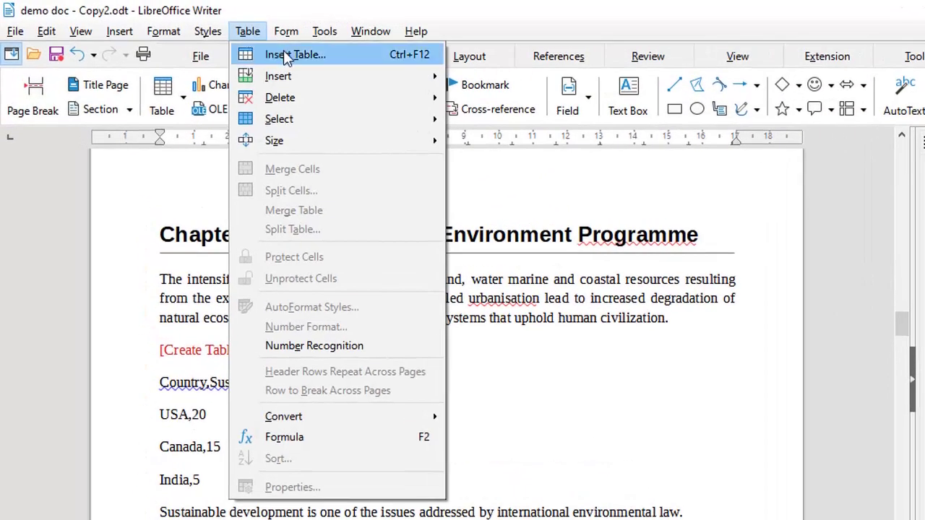
click(284, 54)
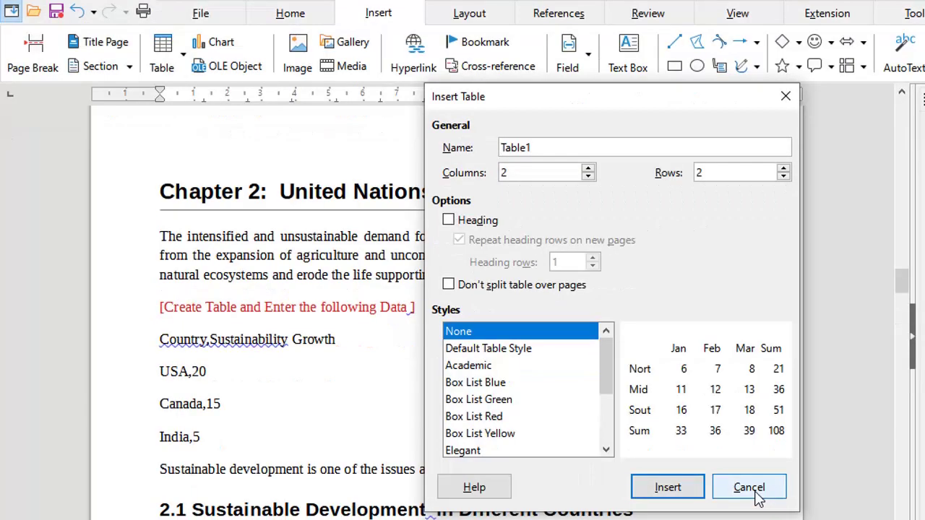
click(749, 488)
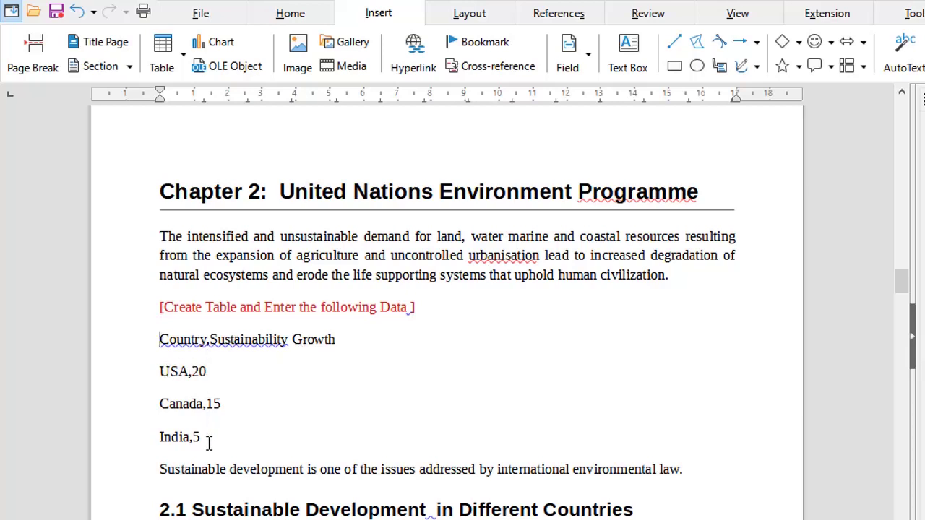
Convert the comma-separated country lines under Chapter 2 to a table formatted as Box List Green, and delete the red instruction line above it.
drag(201, 439, 163, 340)
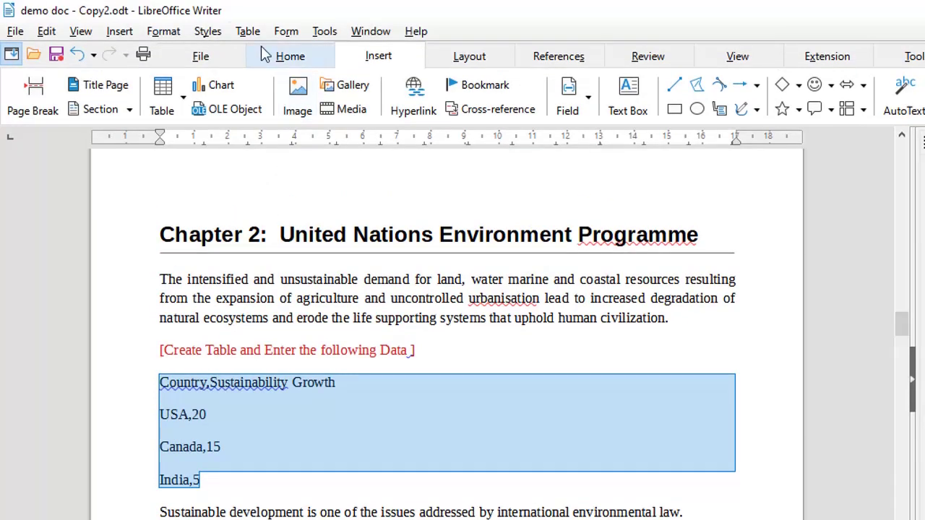
click(247, 33)
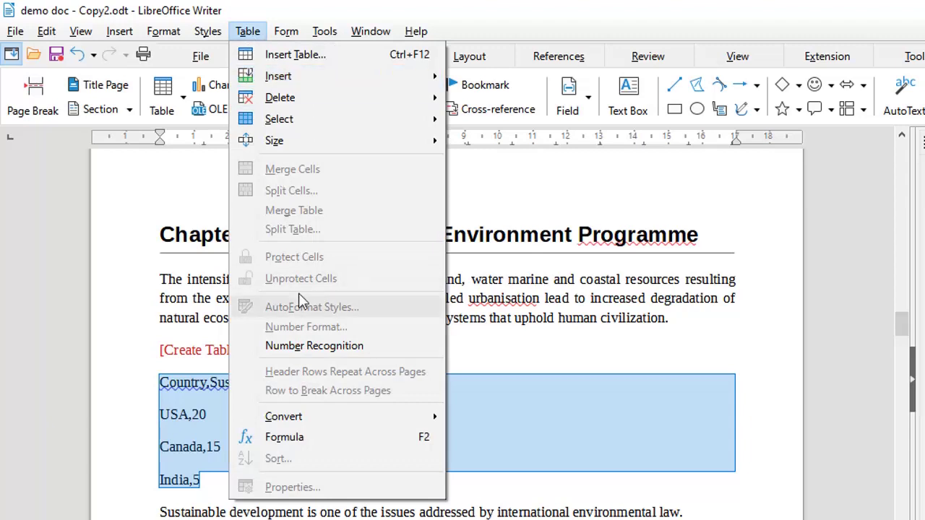
mouse_move(324, 422)
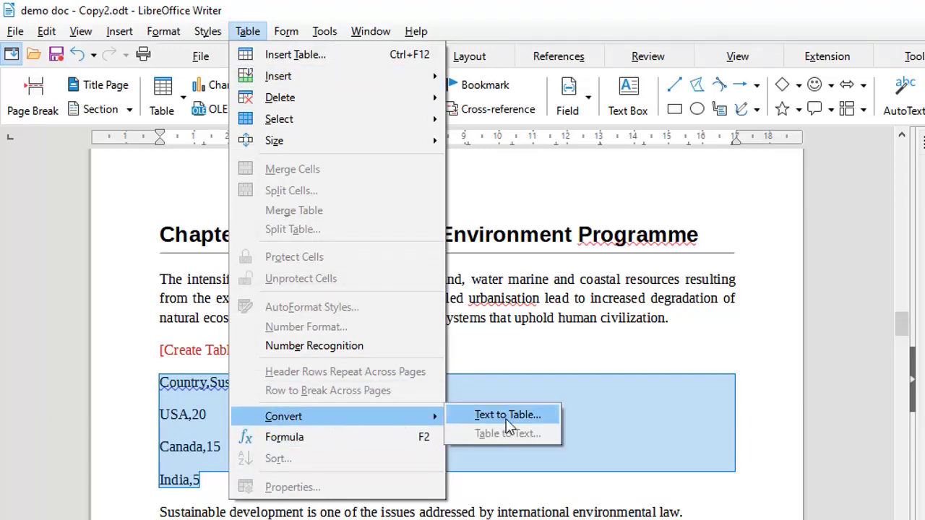
click(540, 416)
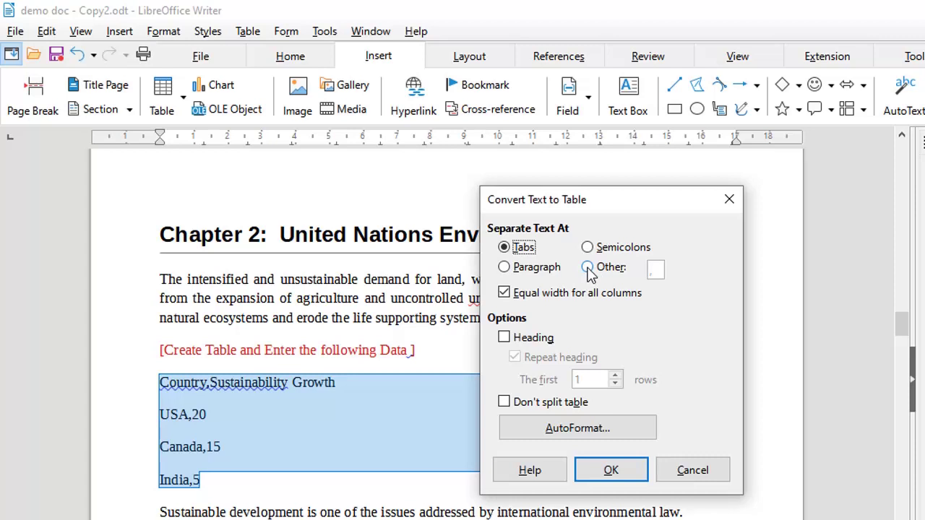
click(588, 268)
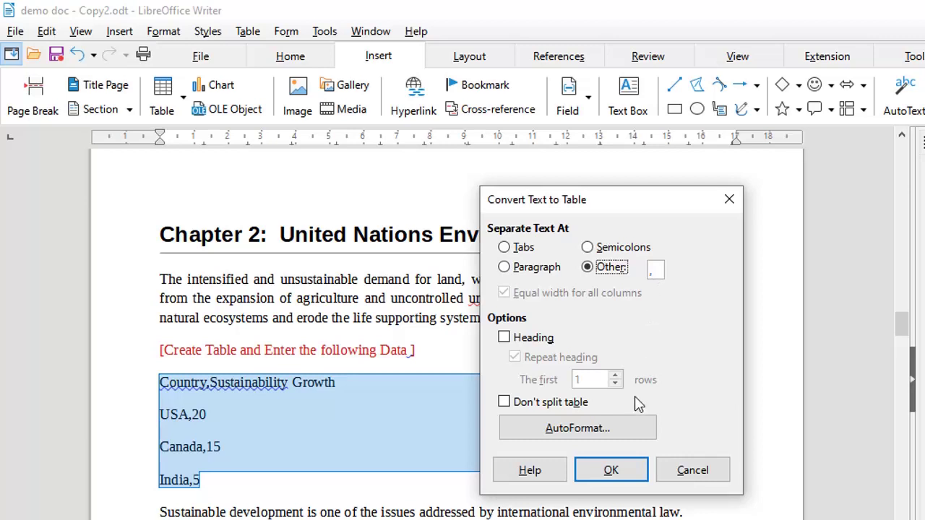
click(604, 430)
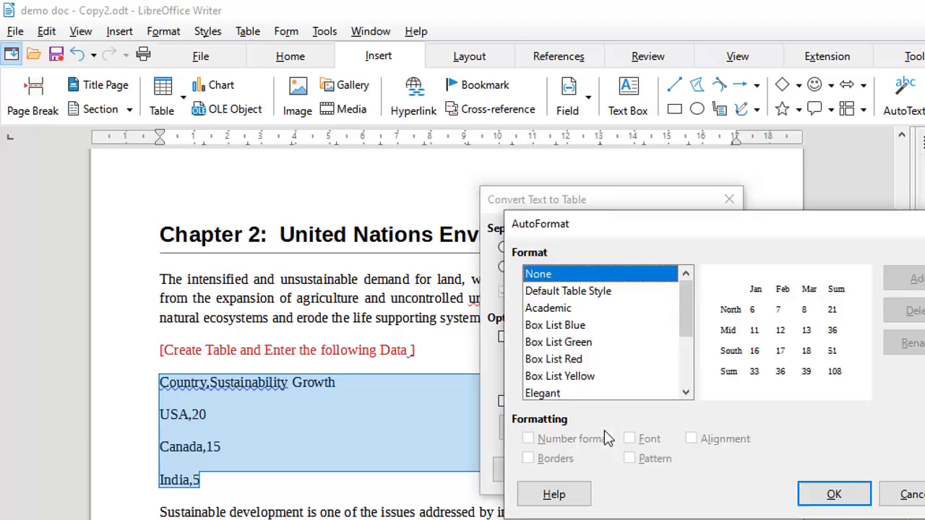
click(568, 342)
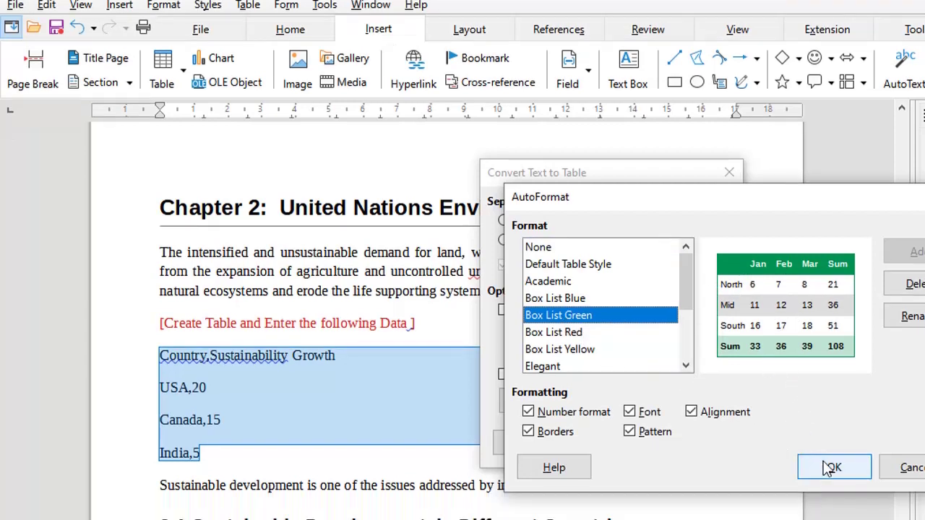
click(827, 492)
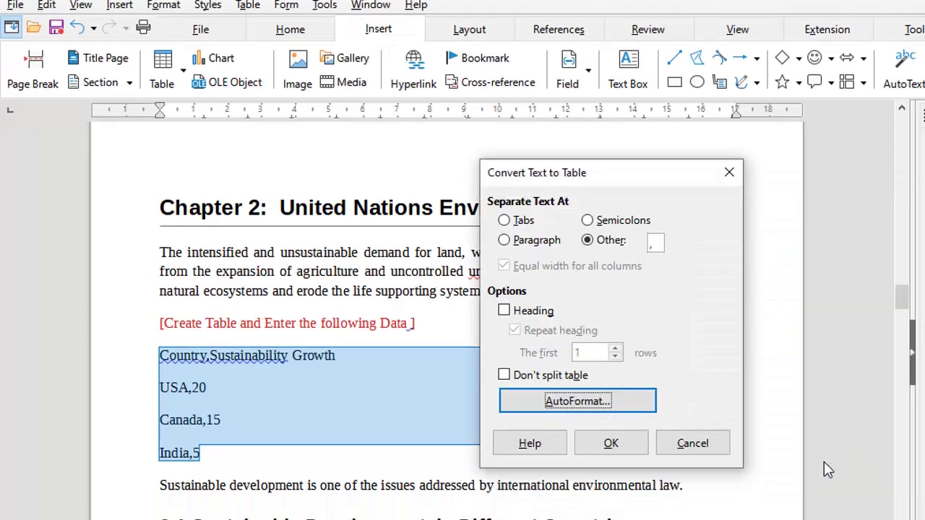
click(611, 443)
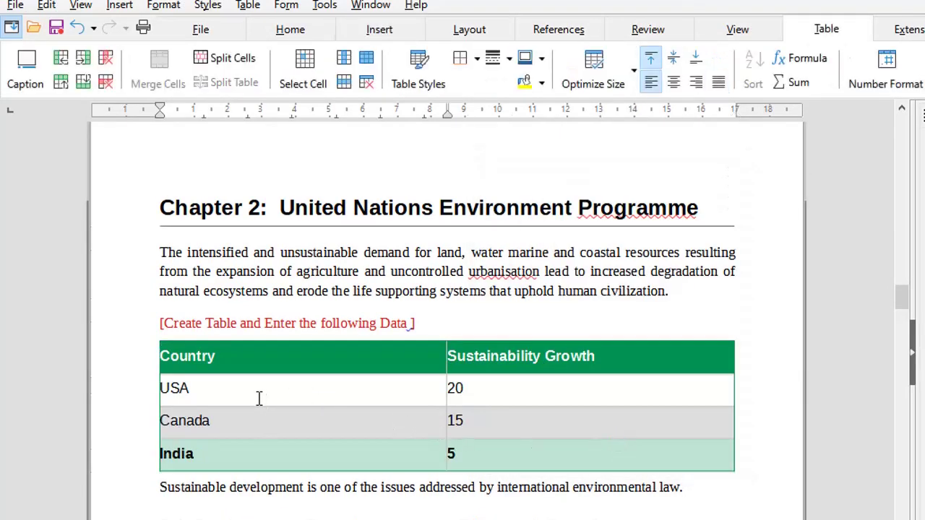
drag(434, 320, 151, 314)
key(Delete)
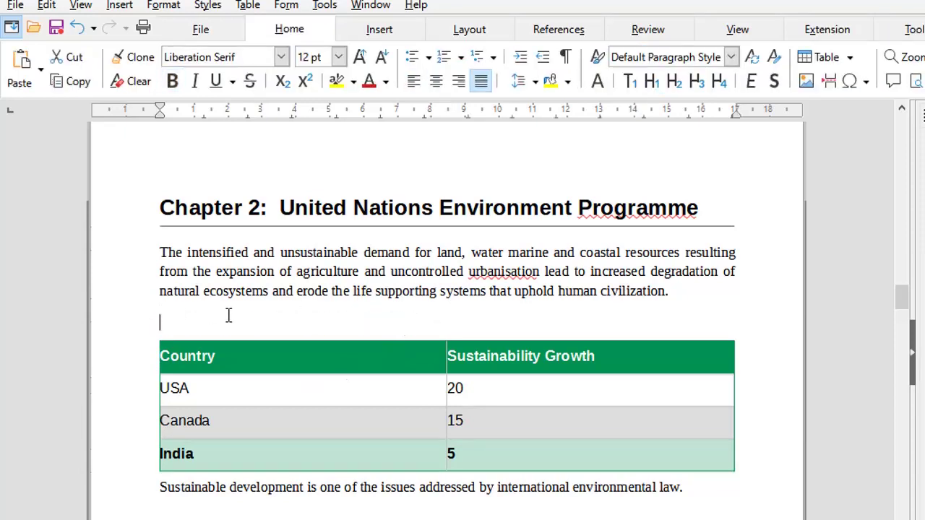
Insert the caption "Sustainability in Countries" above the table, using the Table category with Arabic numbering, and make sure its spelling is correct.
right_click(378, 359)
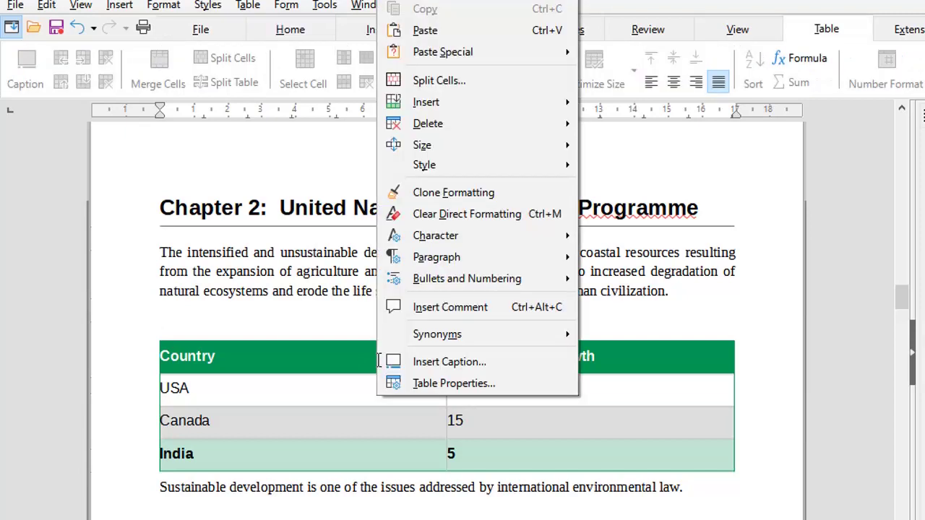
click(451, 359)
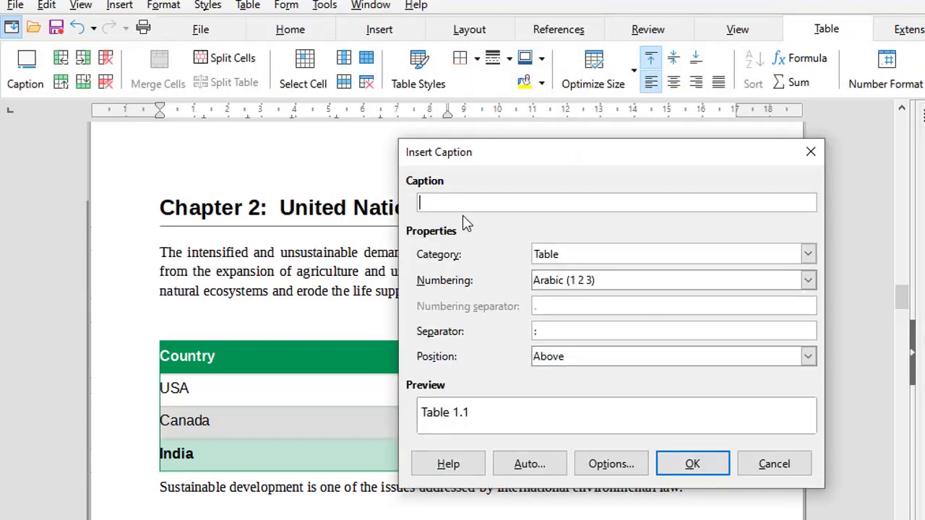
text(Sustiability)
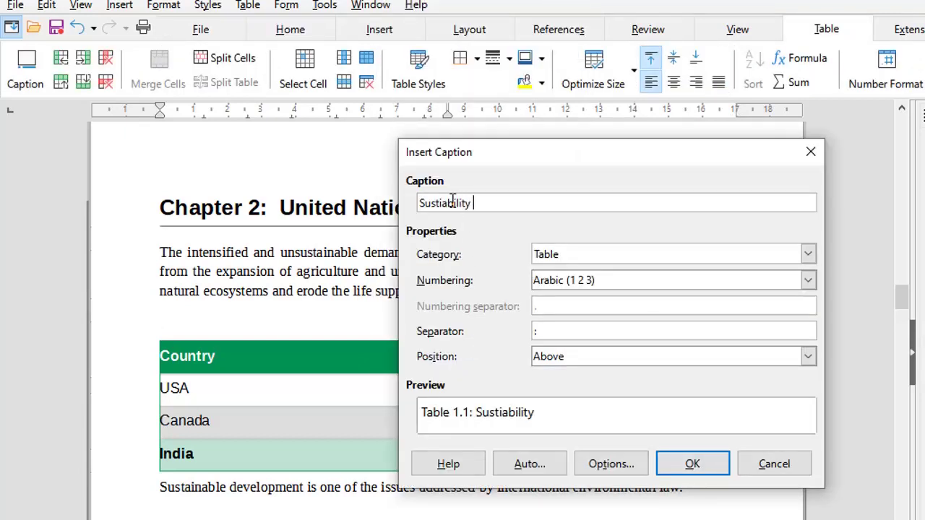
text( in Countries)
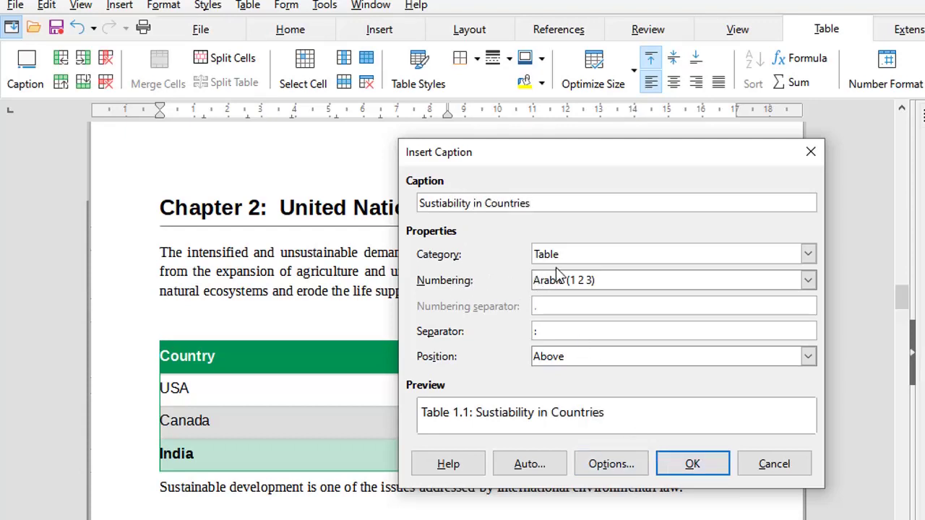
click(681, 469)
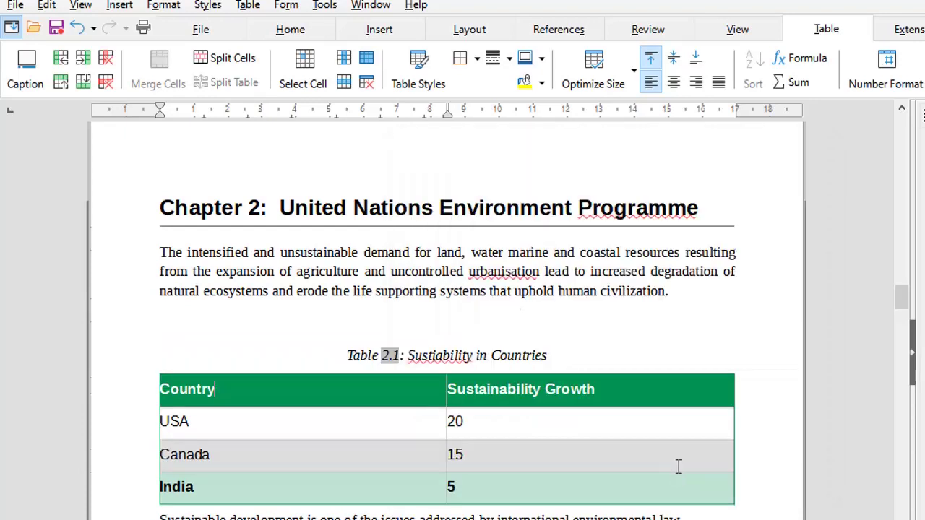
click(575, 349)
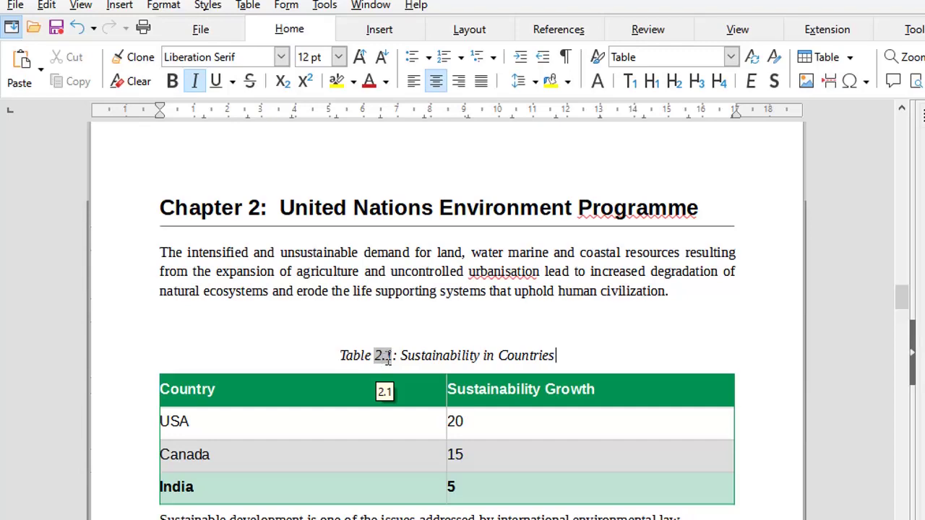
Review the alignment and the indents and spacing settings of the Table paragraph style used by the table caption.
key(F11)
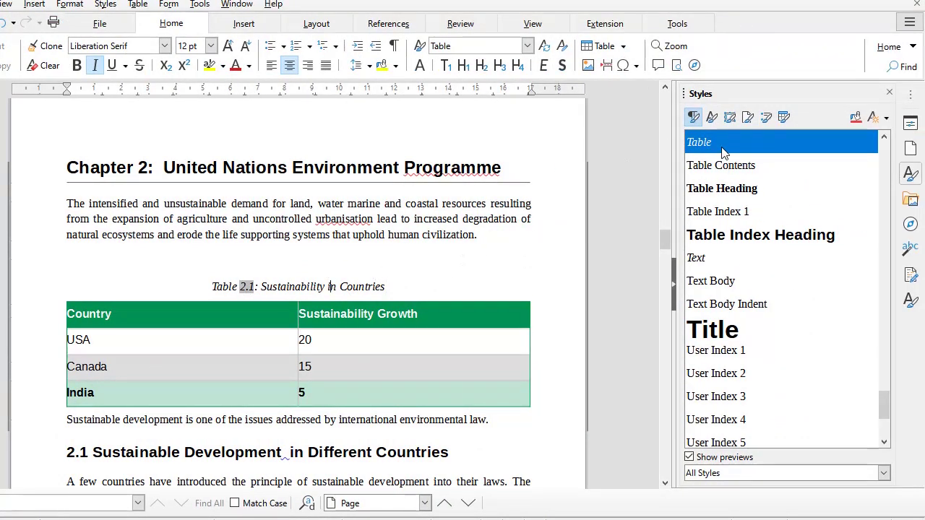
right_click(725, 148)
click(782, 168)
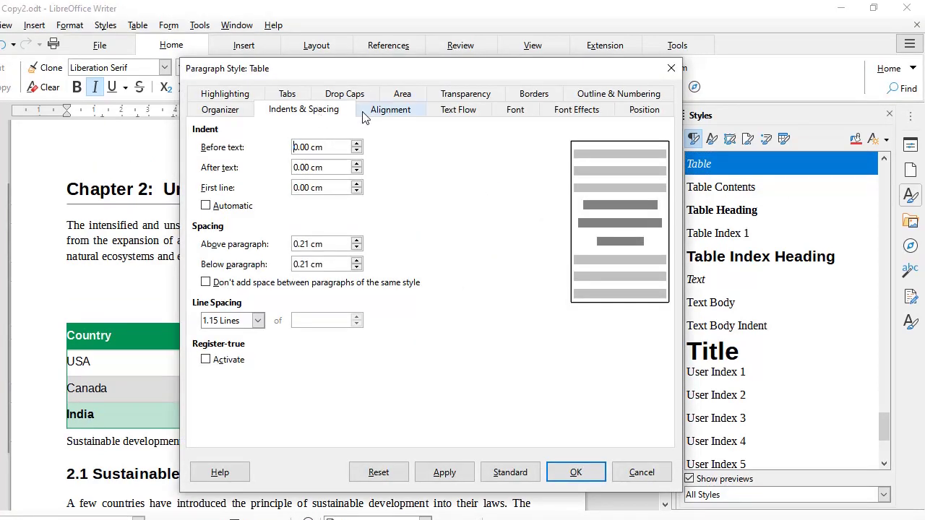
click(383, 88)
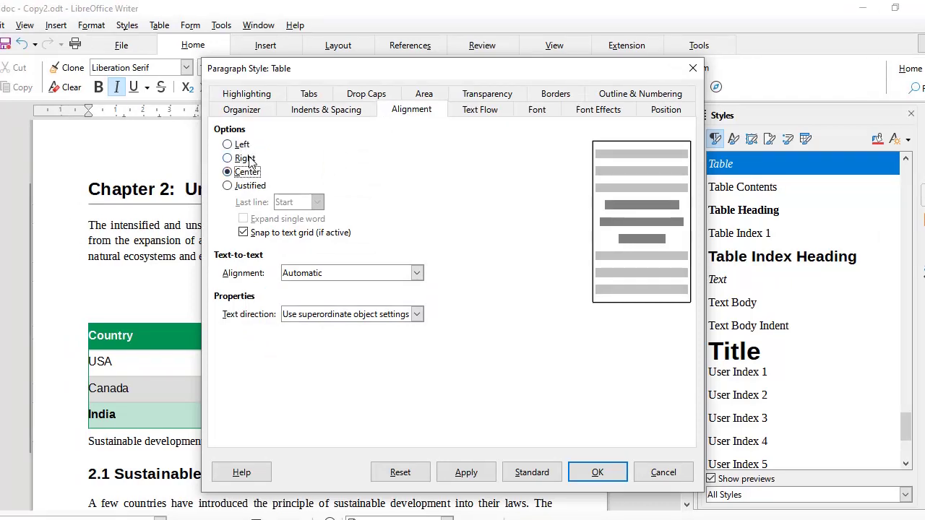
click(336, 119)
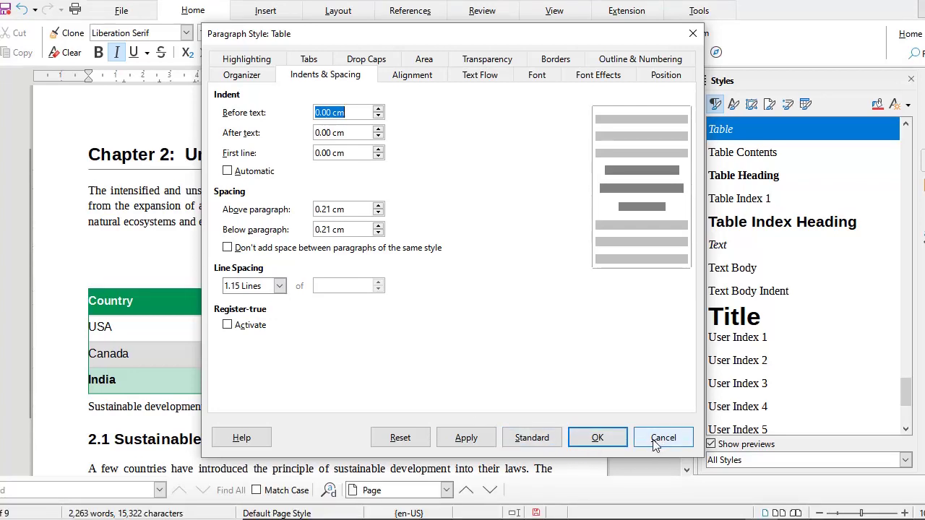
click(612, 443)
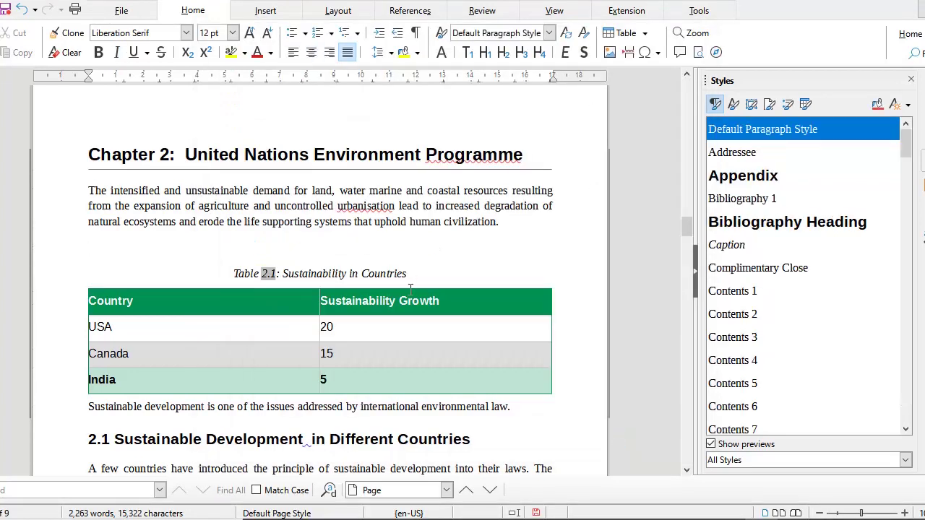
Enable automatic captions for LibreOffice Writer Table in the AutoCaption options, and check the available chapter numbering levels.
scroll(409, 289, down, 5)
scroll(414, 290, up, 3)
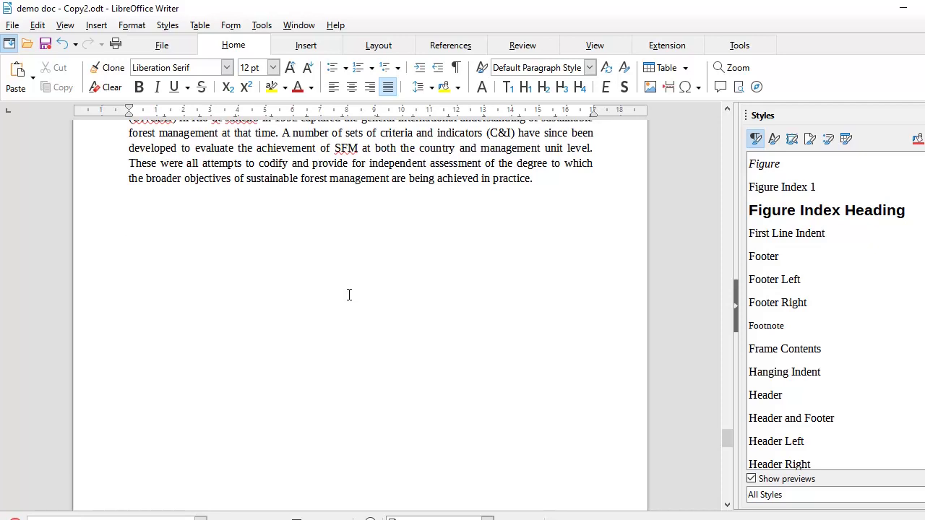
click(261, 25)
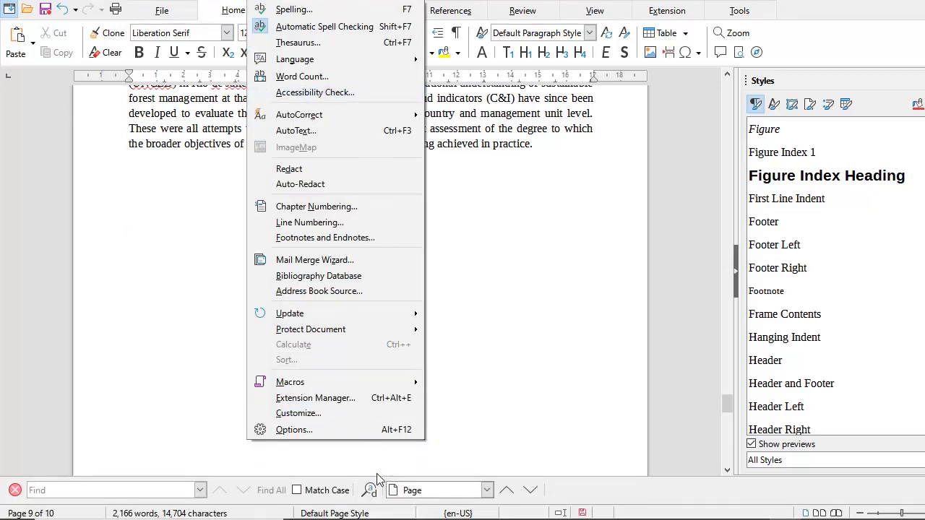
click(329, 429)
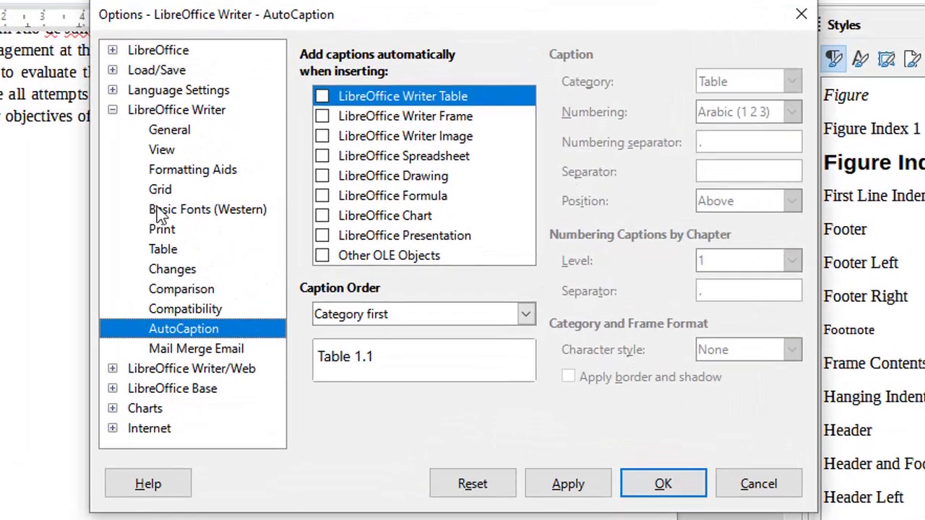
click(112, 110)
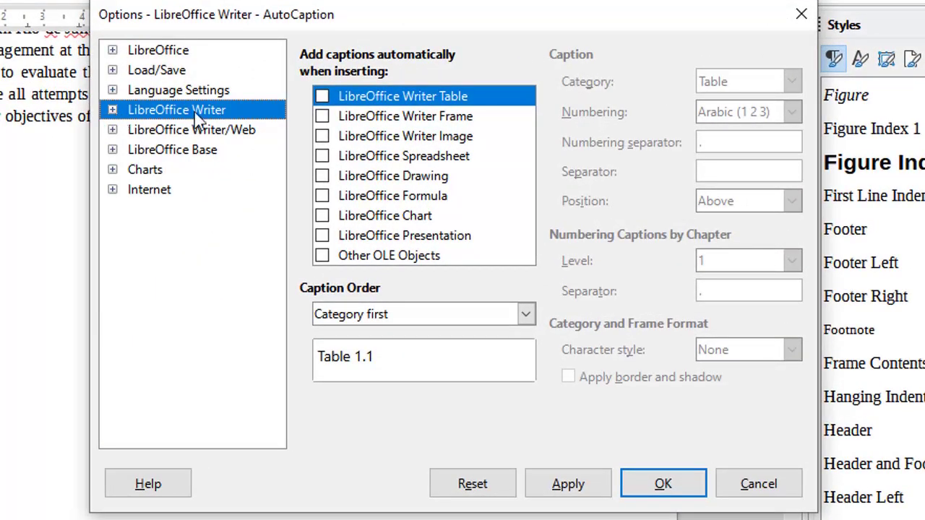
click(112, 110)
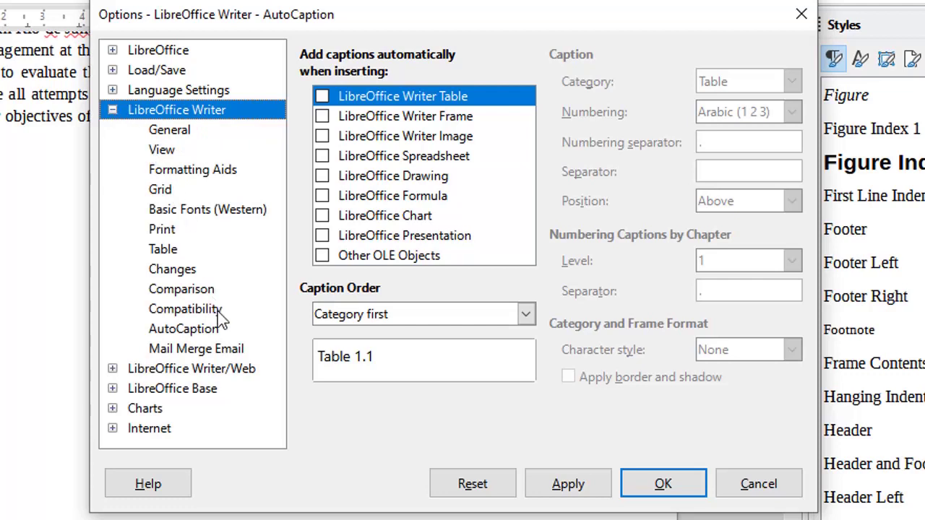
click(201, 334)
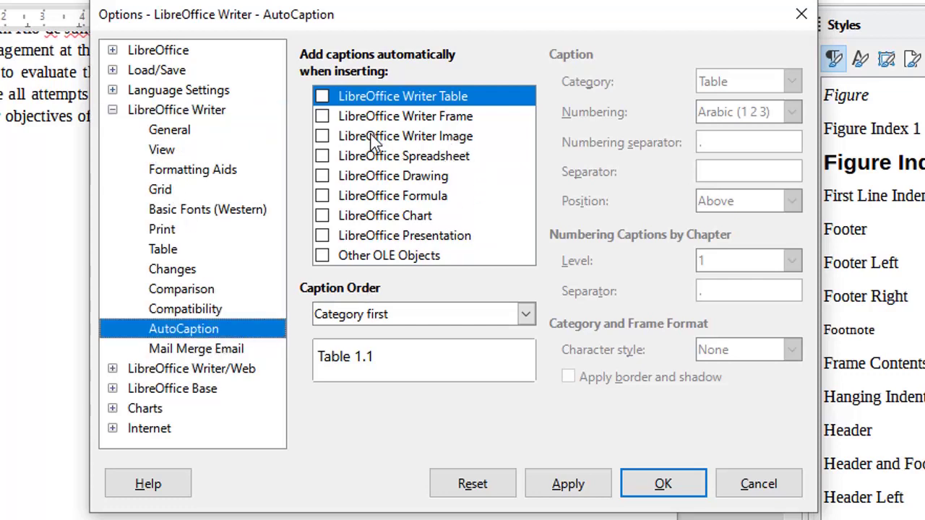
click(323, 97)
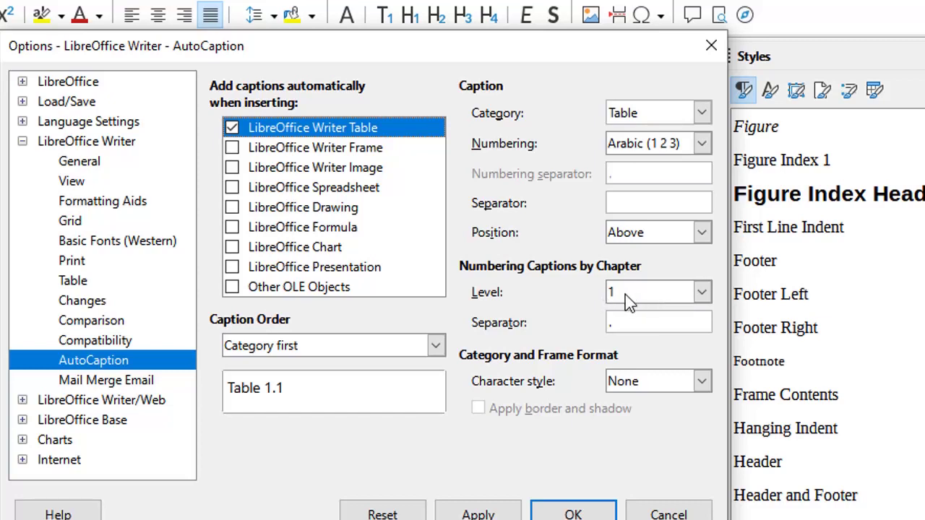
click(702, 292)
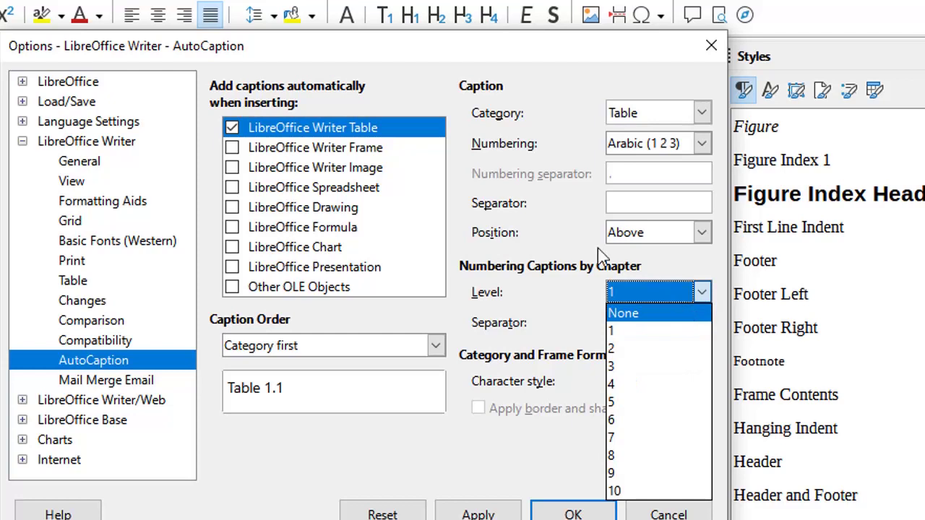
click(581, 226)
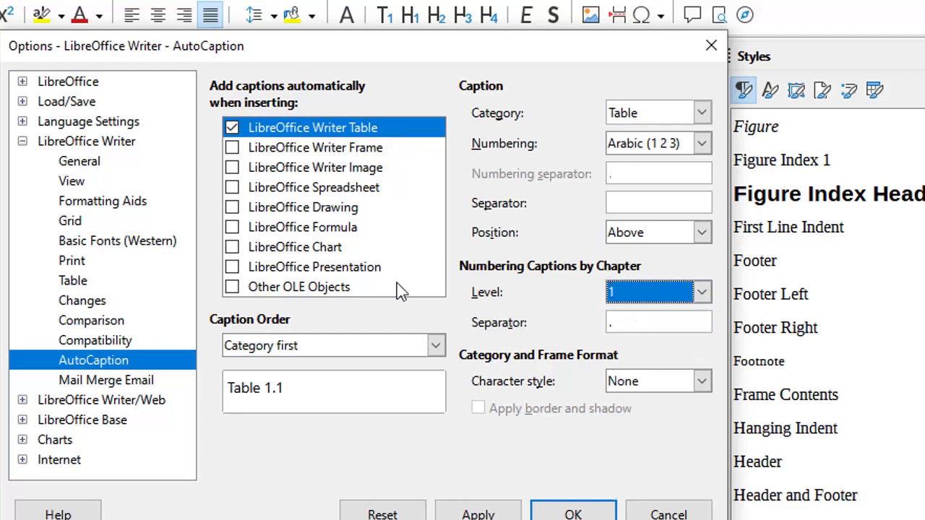
Enable automatic captions for LibreOffice Writer Image and LibreOffice Chart, check the chart's caption categories, and apply the options.
click(232, 167)
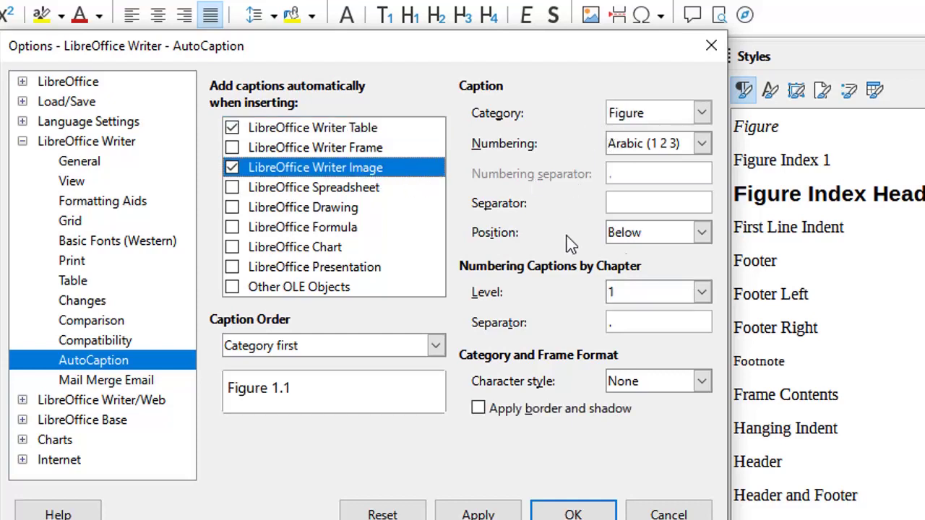
click(233, 248)
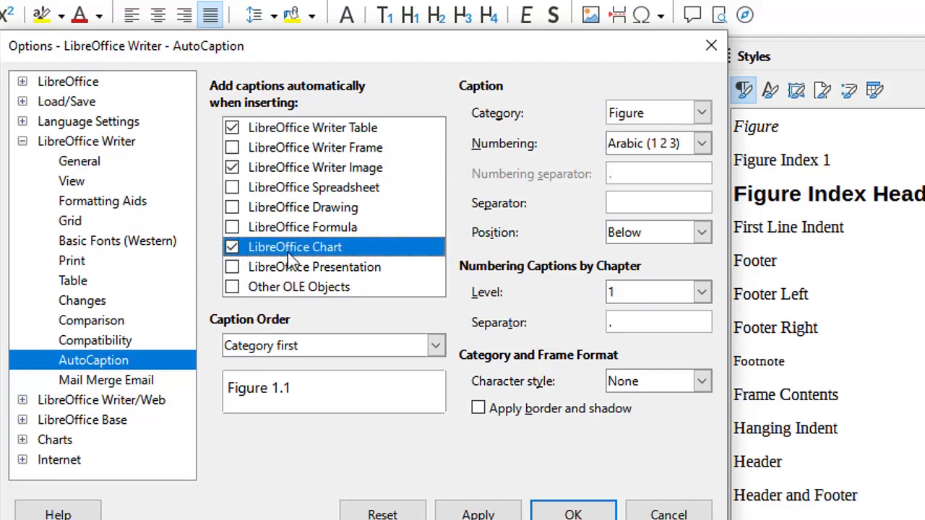
click(702, 114)
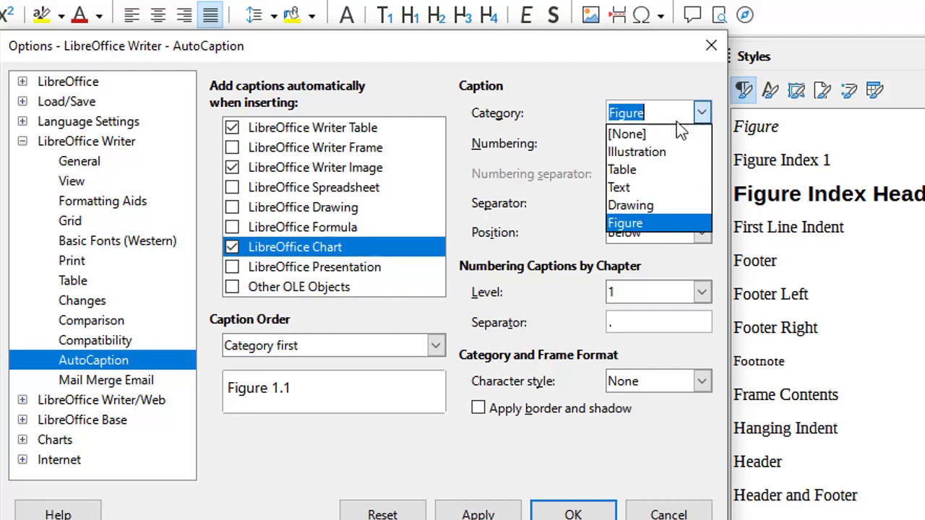
click(626, 113)
click(701, 114)
click(648, 115)
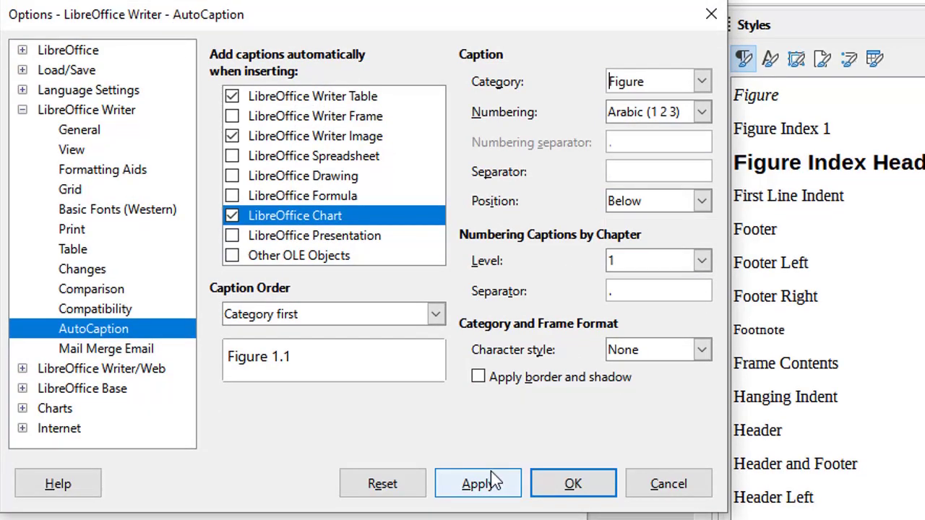
click(492, 514)
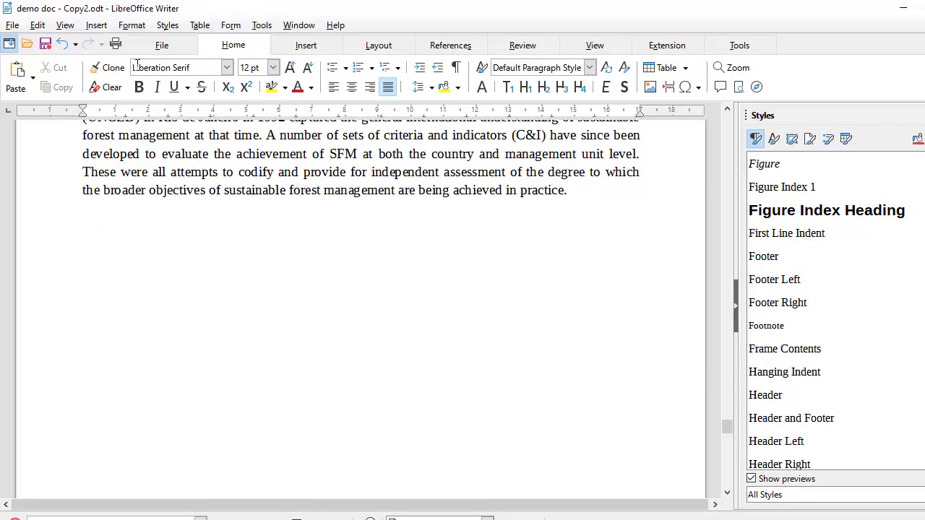
Insert the image figure 3.jpg below the sustainable forest management paragraph.
click(304, 45)
click(240, 76)
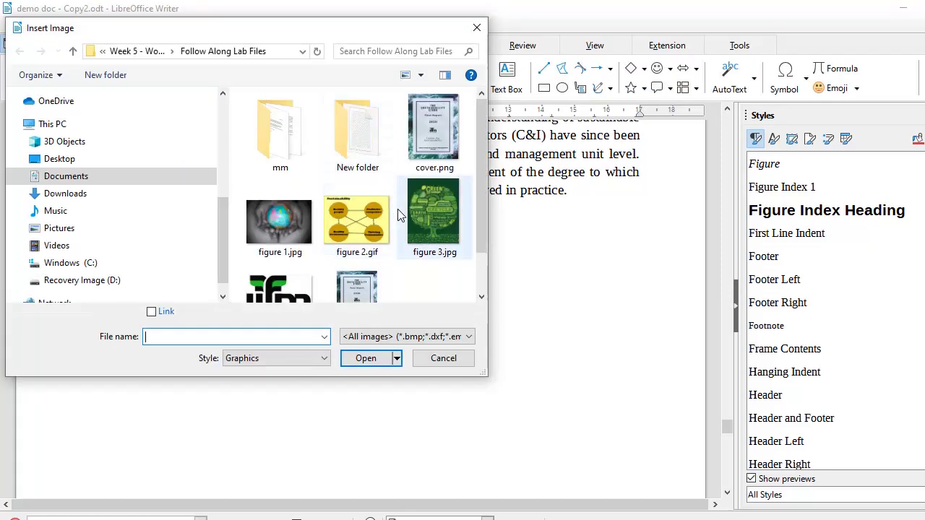
click(416, 215)
click(367, 359)
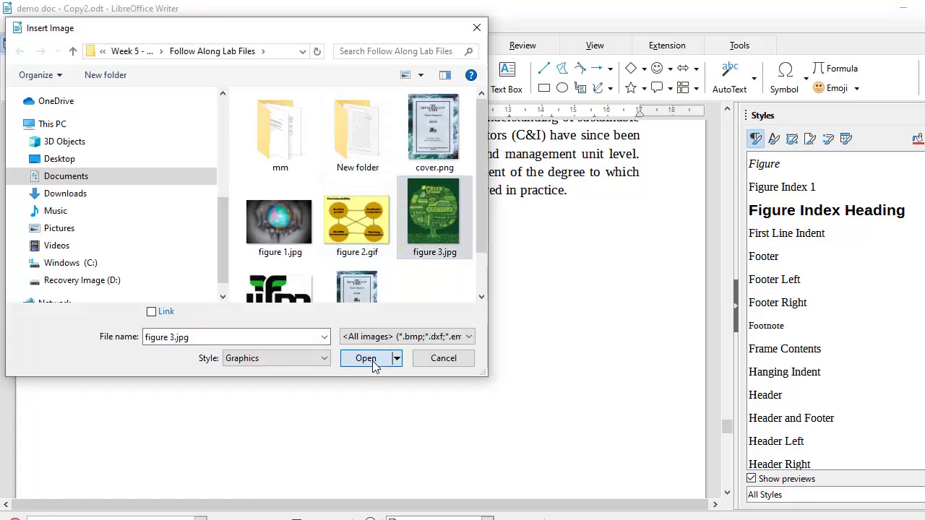
drag(132, 124, 343, 330)
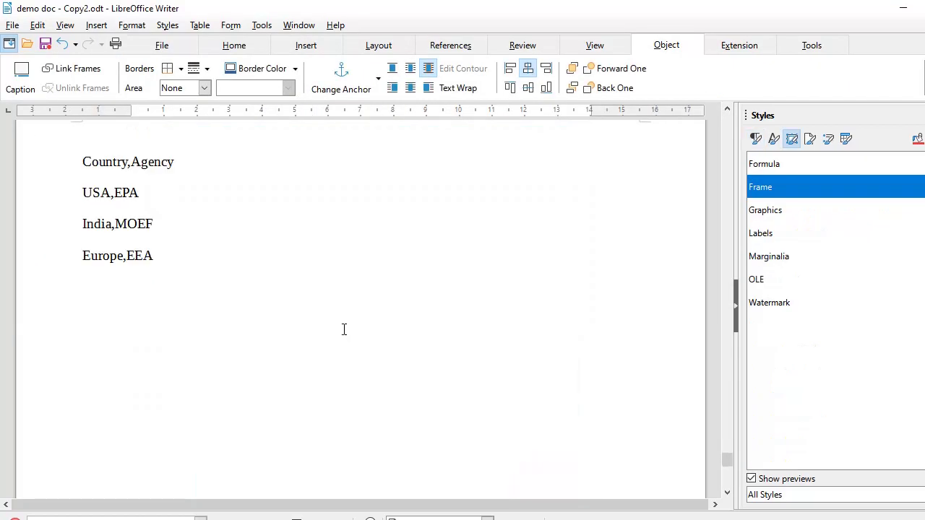
scroll(318, 310, up, 5)
scroll(323, 302, up, 2)
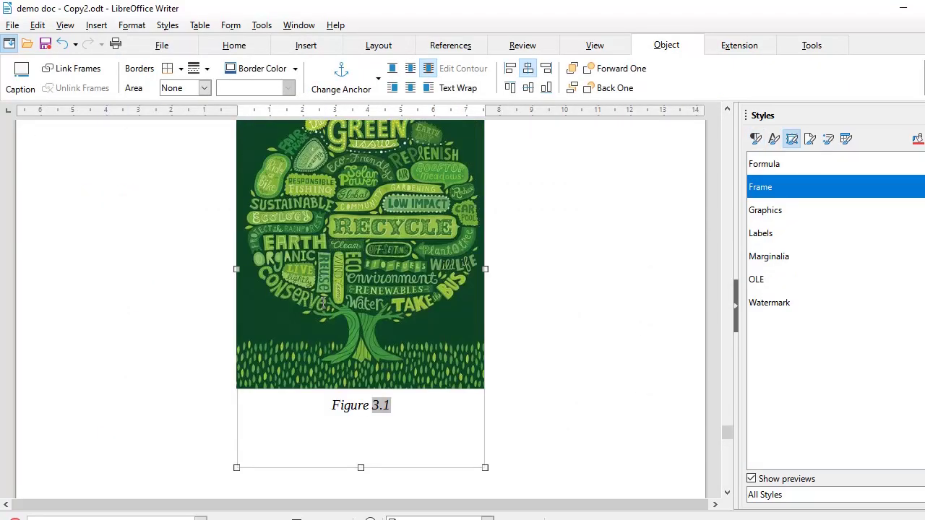
Add the text "Sustianable Lifestyle" after the automatic figure number under the green tree image.
scroll(506, 266, down, 1)
scroll(506, 275, down, 2)
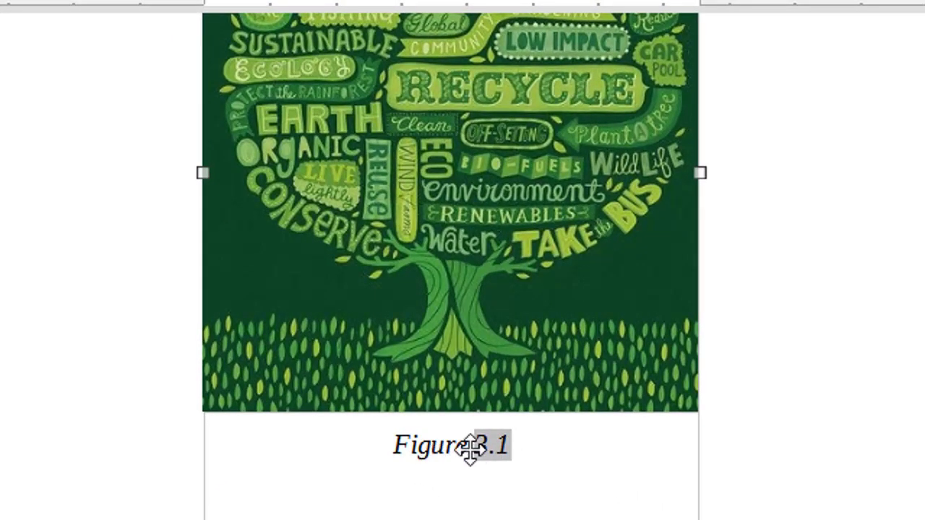
scroll(898, 478, down, 1)
click(899, 479)
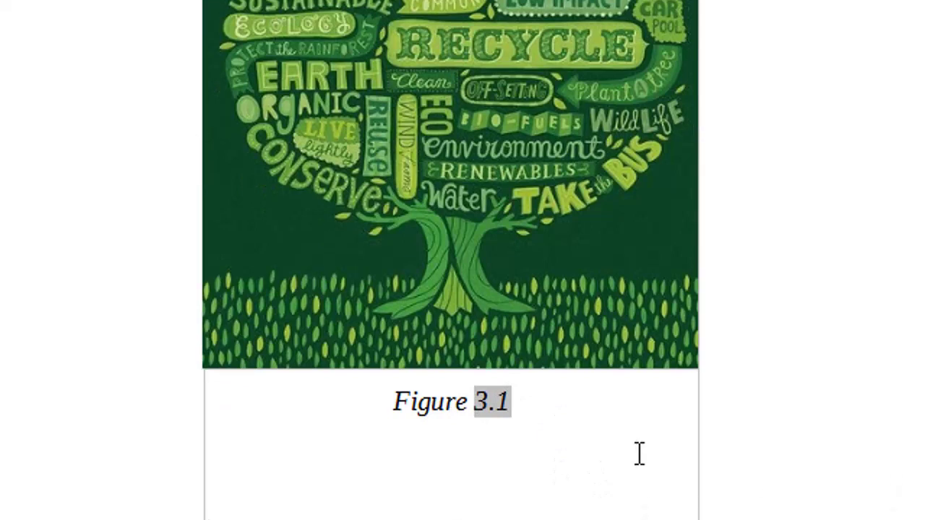
key(Up)
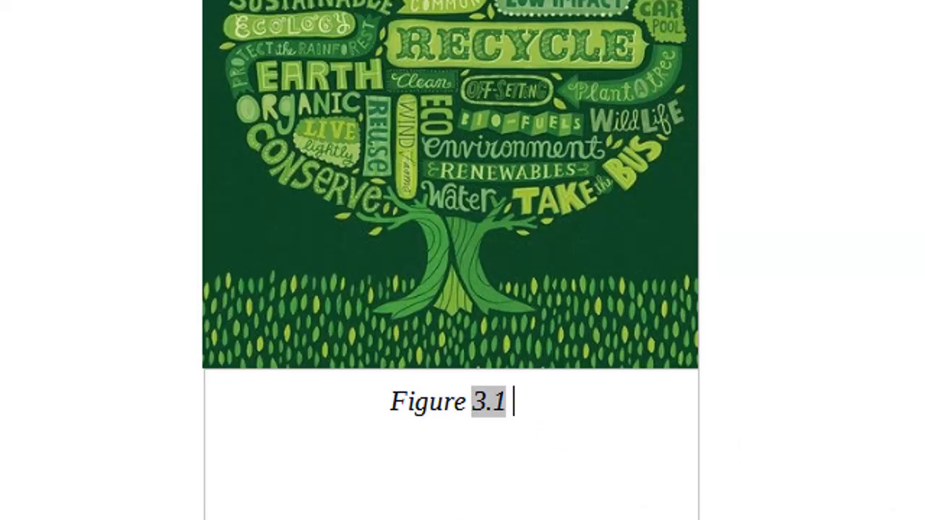
text(Sustiable)
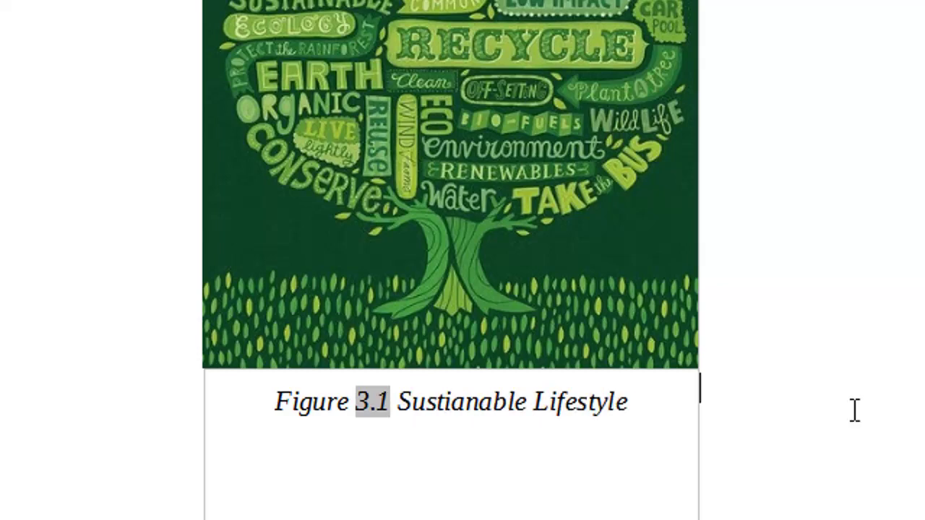
Convert the comma-separated Country and Agency lines into a table, splitting at commas and applying the Box List Green format.
scroll(561, 319, down, 10)
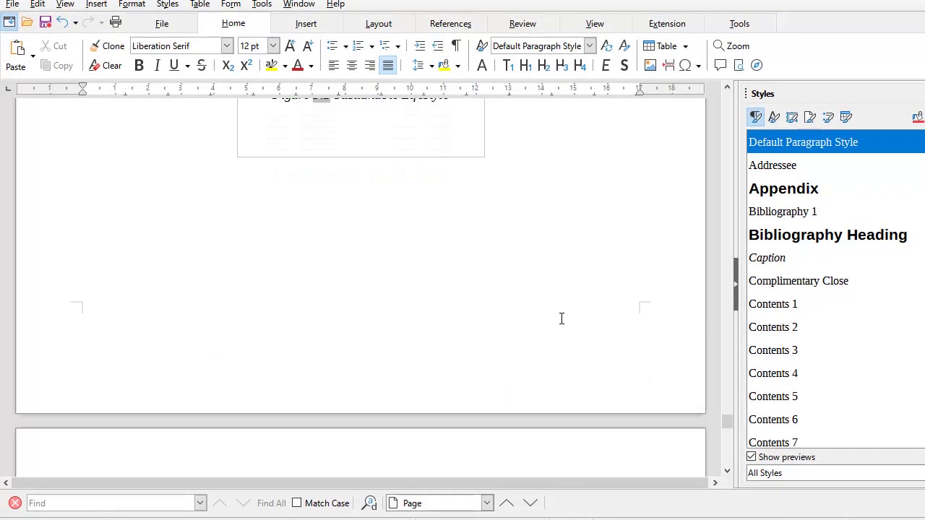
drag(162, 237, 77, 142)
click(199, 4)
mouse_move(299, 333)
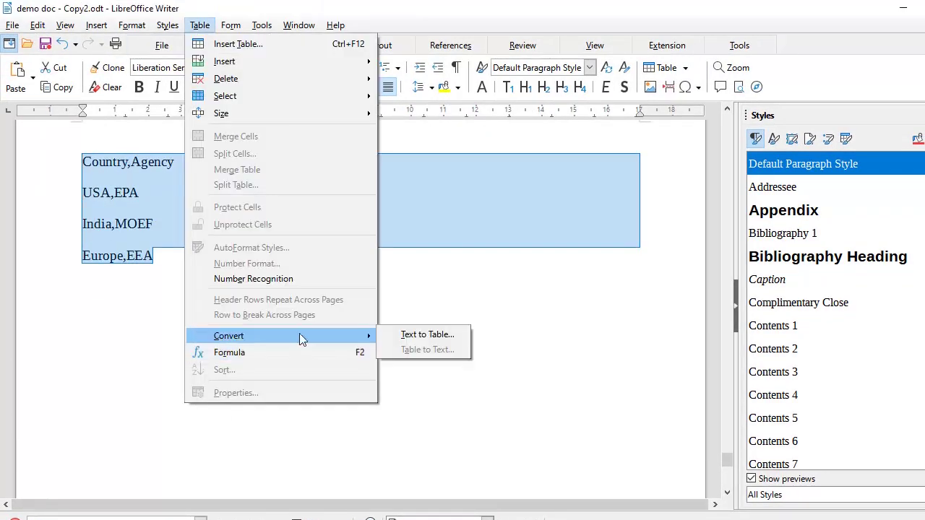
click(411, 334)
click(433, 345)
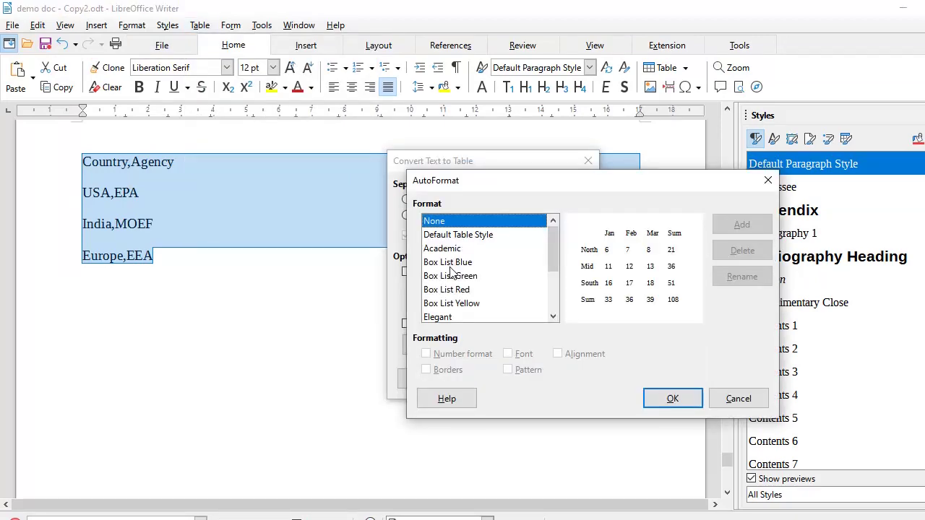
click(450, 275)
click(659, 396)
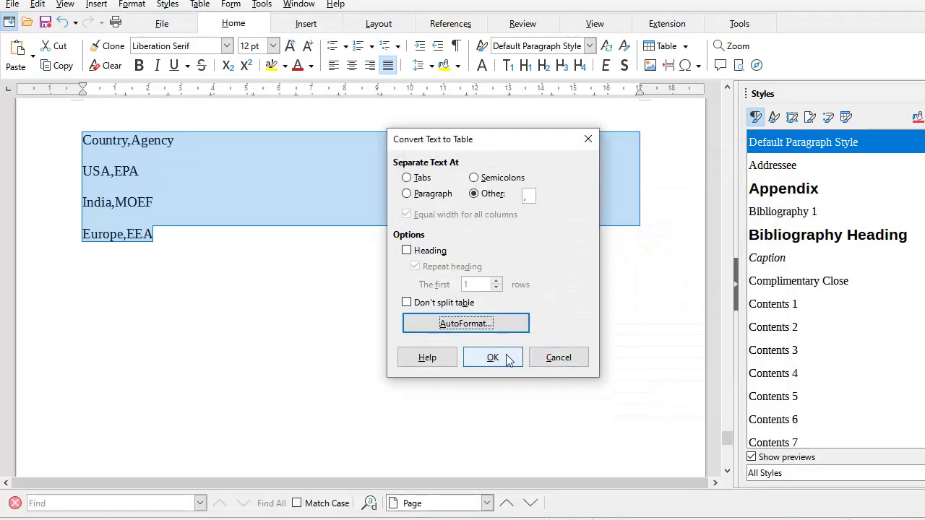
click(491, 379)
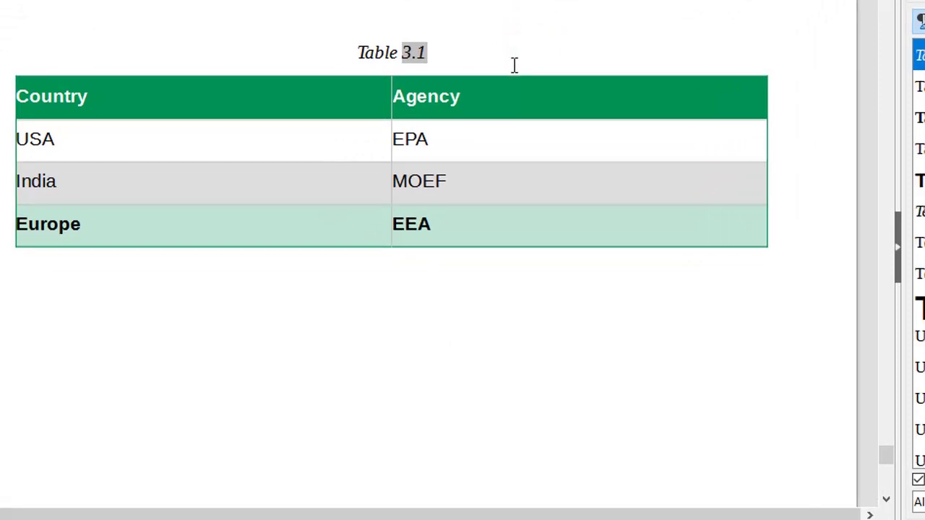
Add the text "Implementing Agecnies" after the automatic number in the caption above the Country and Agency table.
right_click(545, 91)
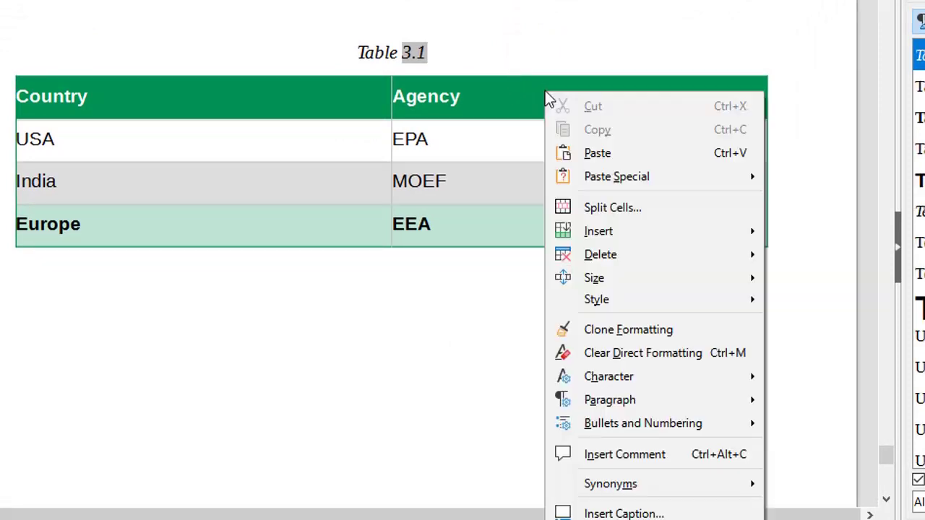
key(Escape)
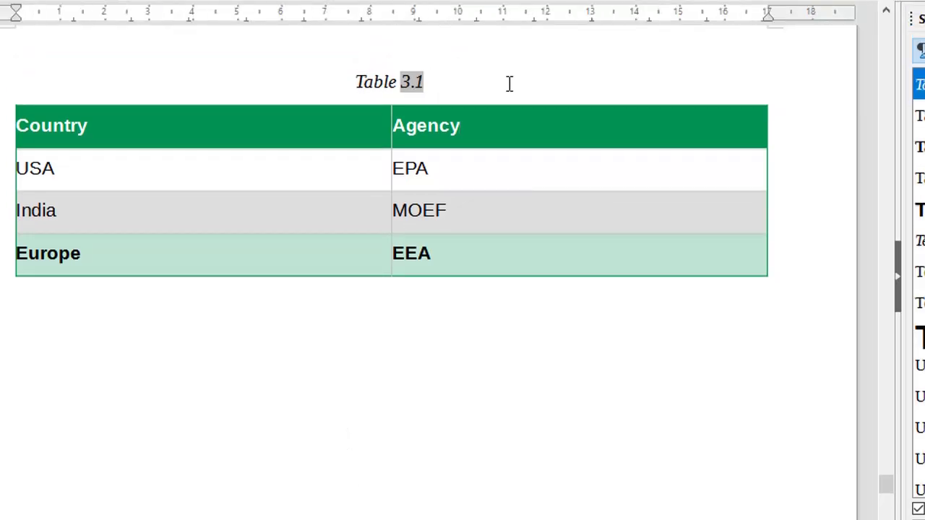
text(Imp)
key(Return)
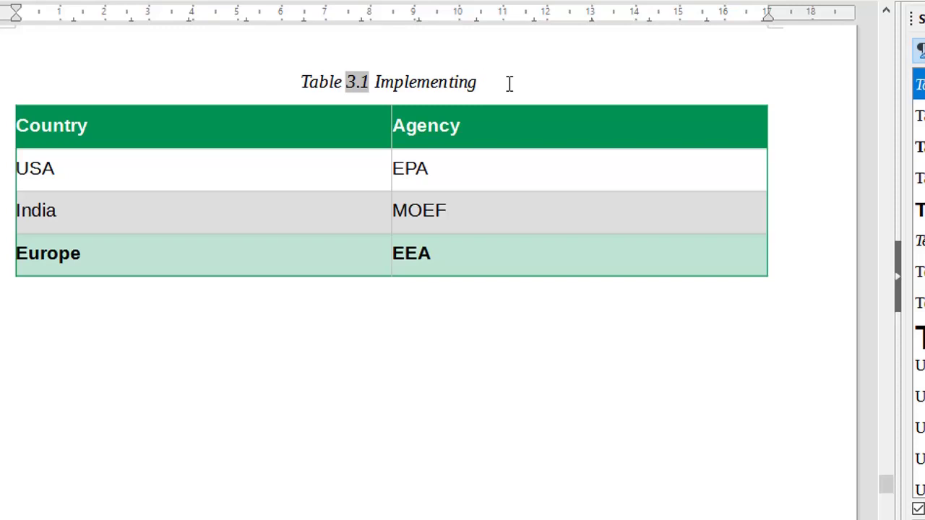
text(Agecnies)
click(600, 353)
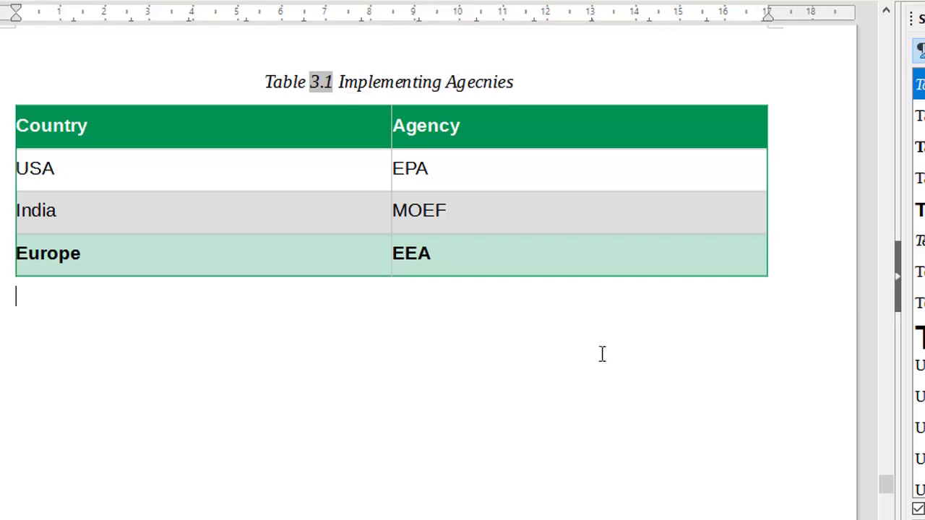